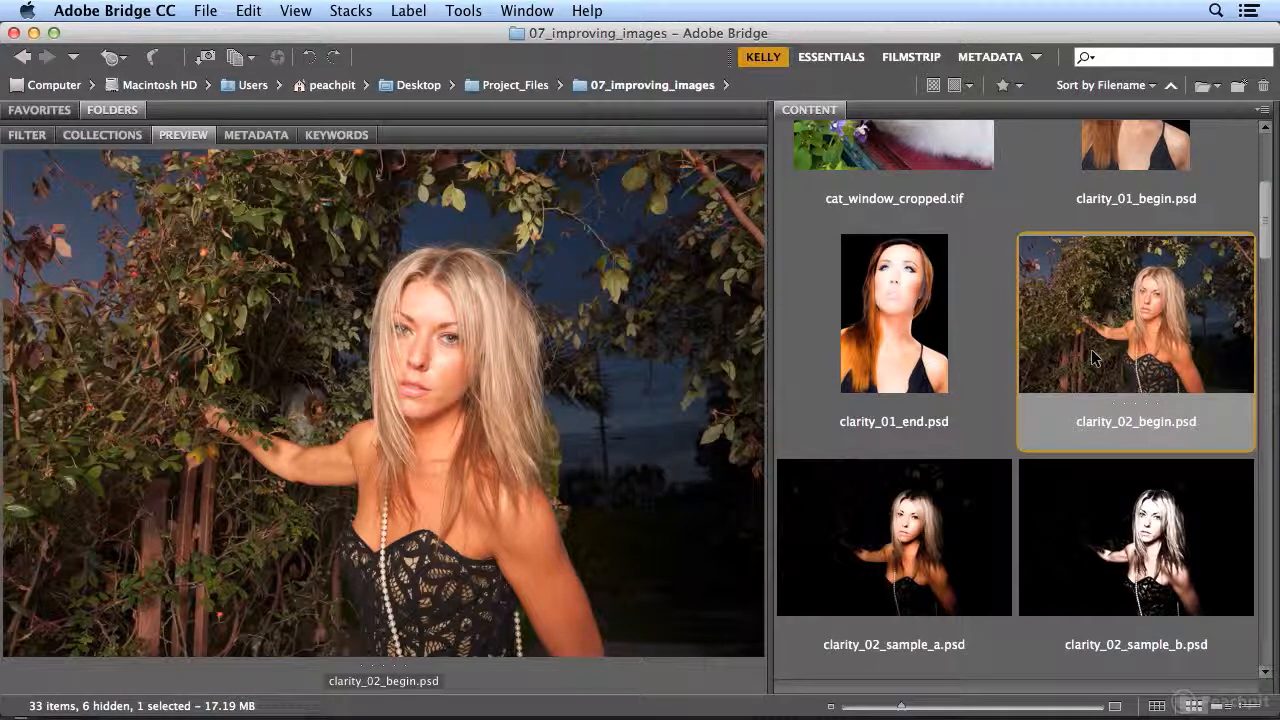
# Step: Preview clarity_02_sample_a.psd and clarity_02_sample_b.psd, and open clarity_02_begin.psd in Photoshop
pyautogui.click(938, 550)
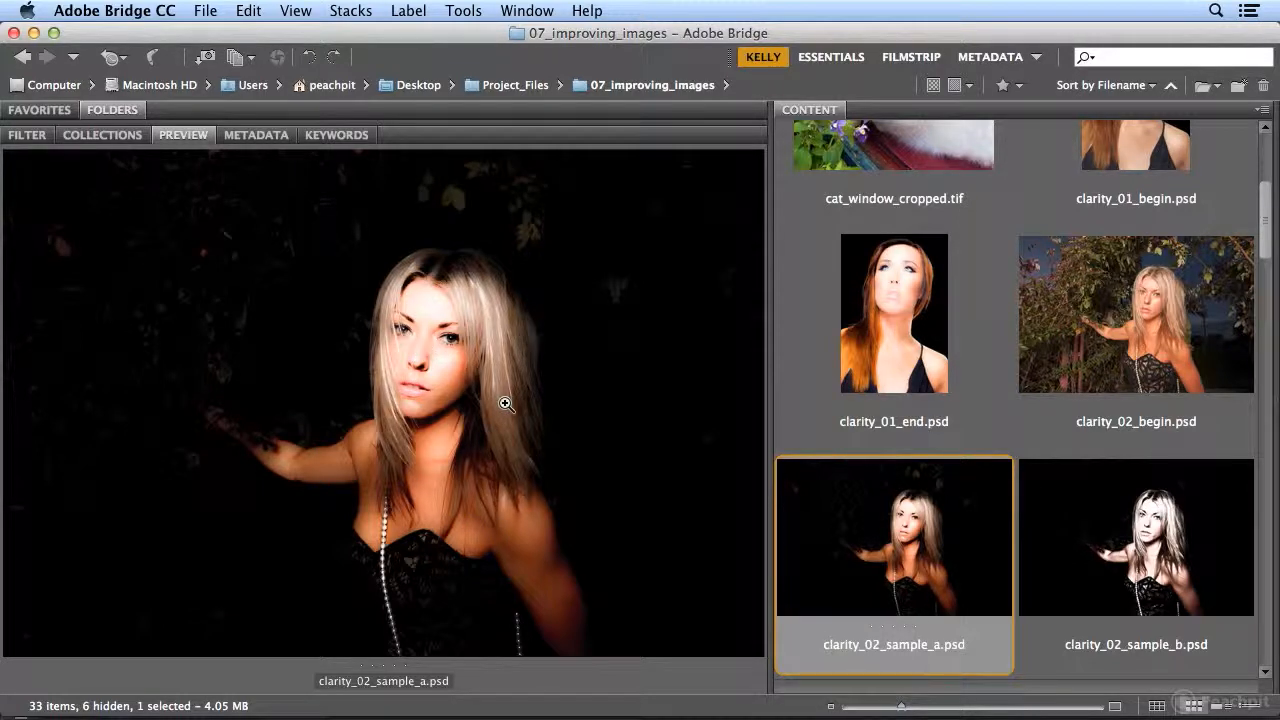
pyautogui.click(1096, 549)
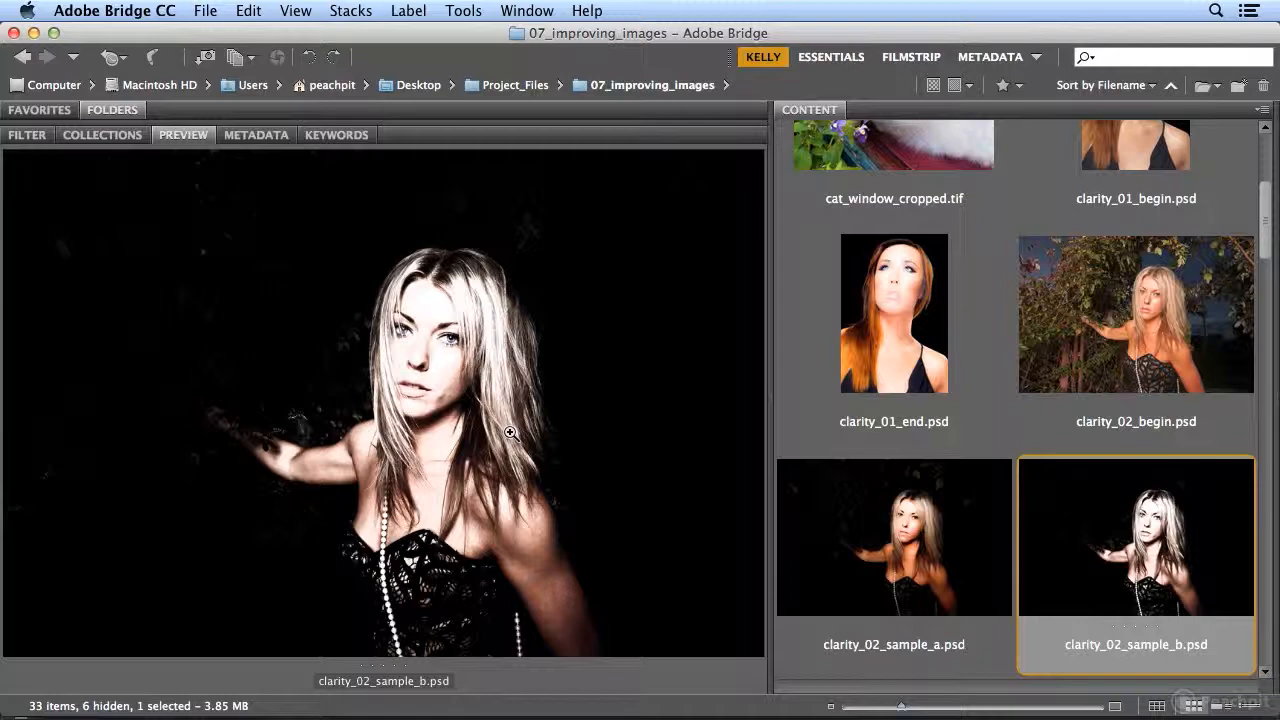
pyautogui.doubleClick(1085, 341)
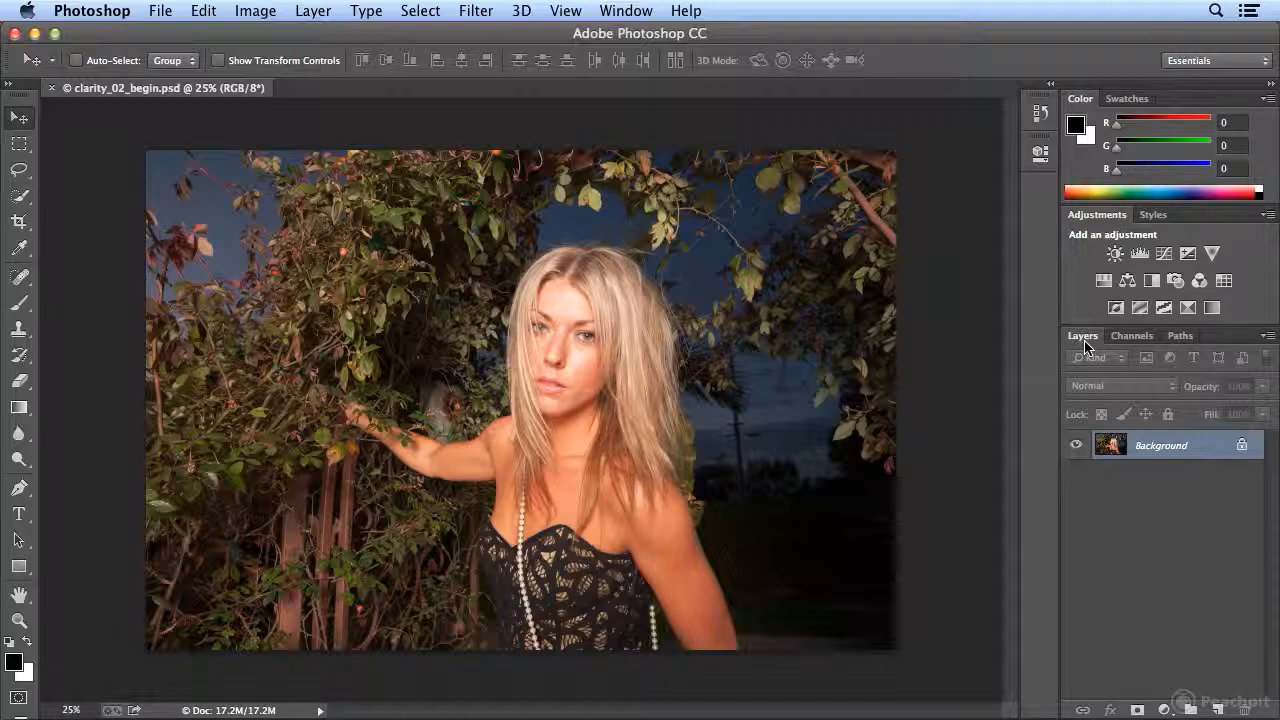
# Step: Convert the Background layer for Smart Filters and rename it "woman"
pyautogui.click(476, 10)
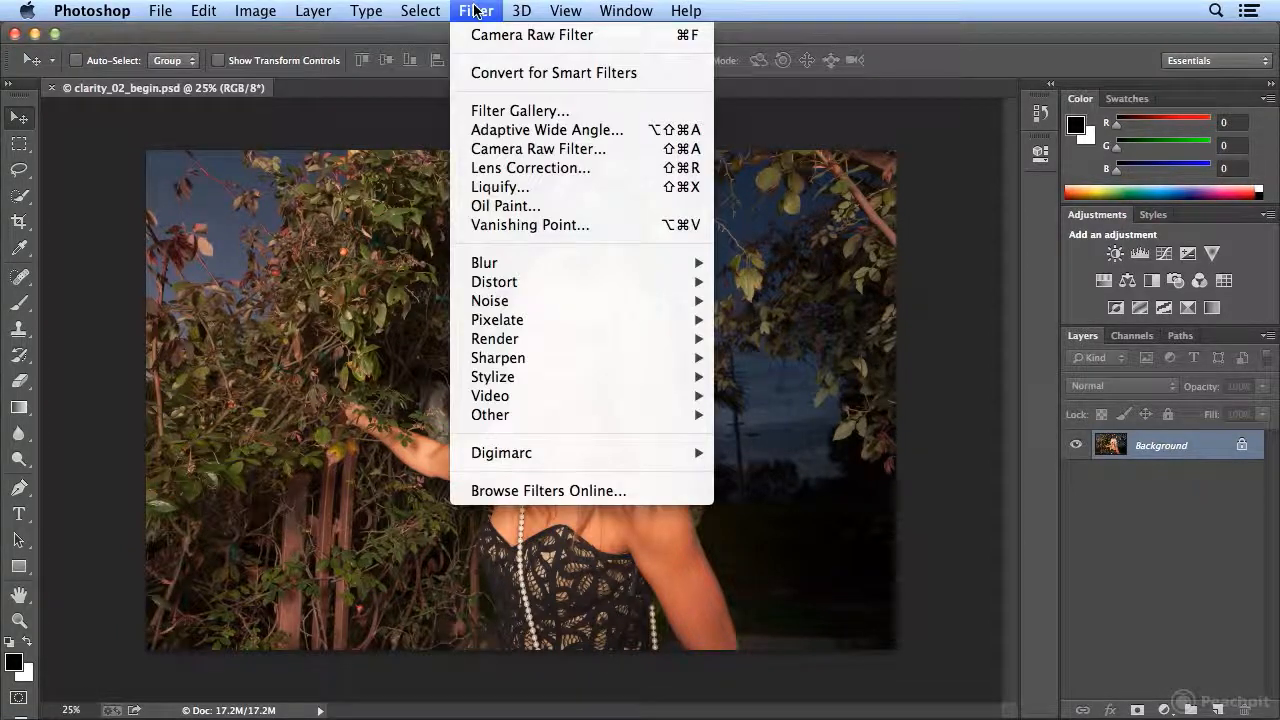
pyautogui.click(508, 73)
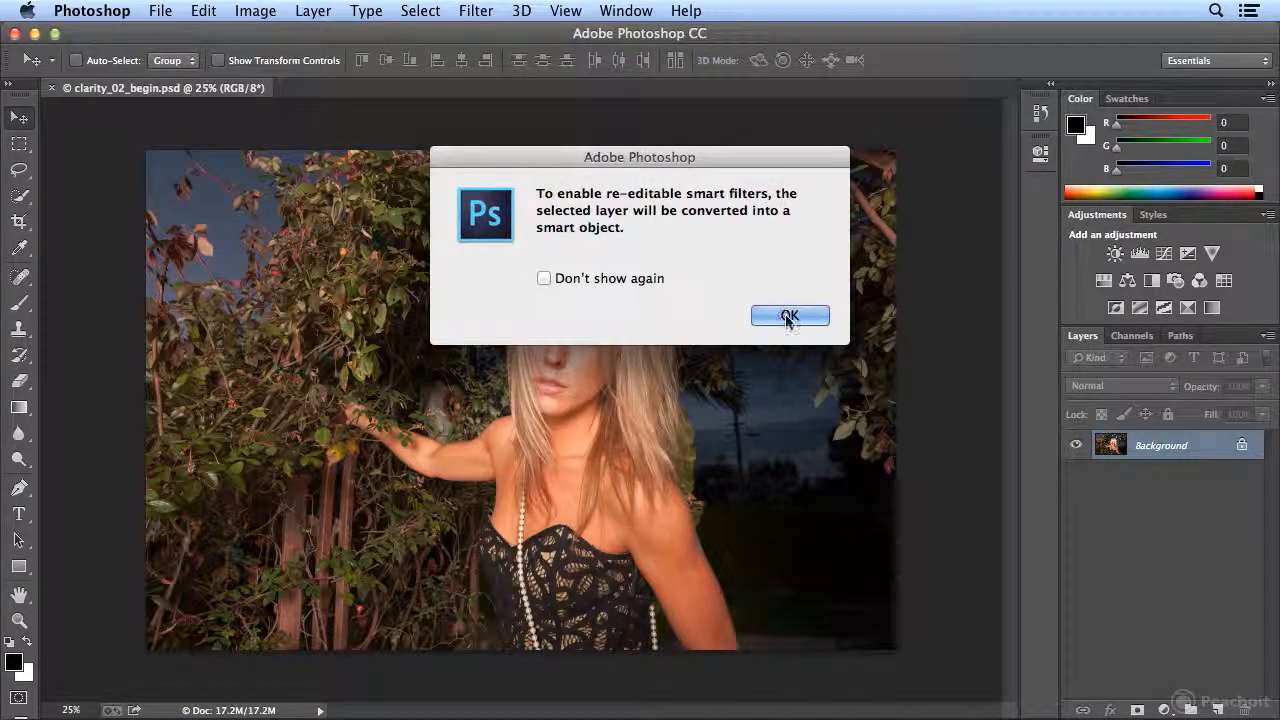
pyautogui.click(788, 316)
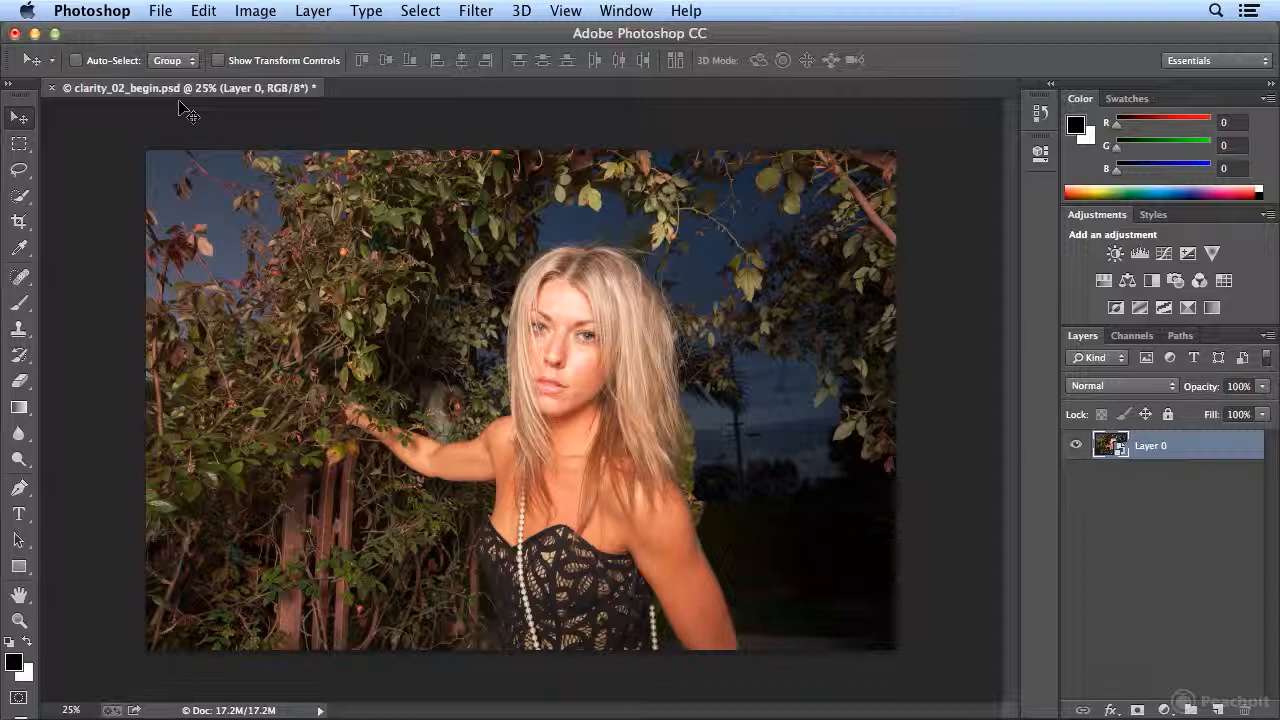
pyautogui.doubleClick(1152, 446)
pyautogui.write('woman')
pyautogui.press('Return')
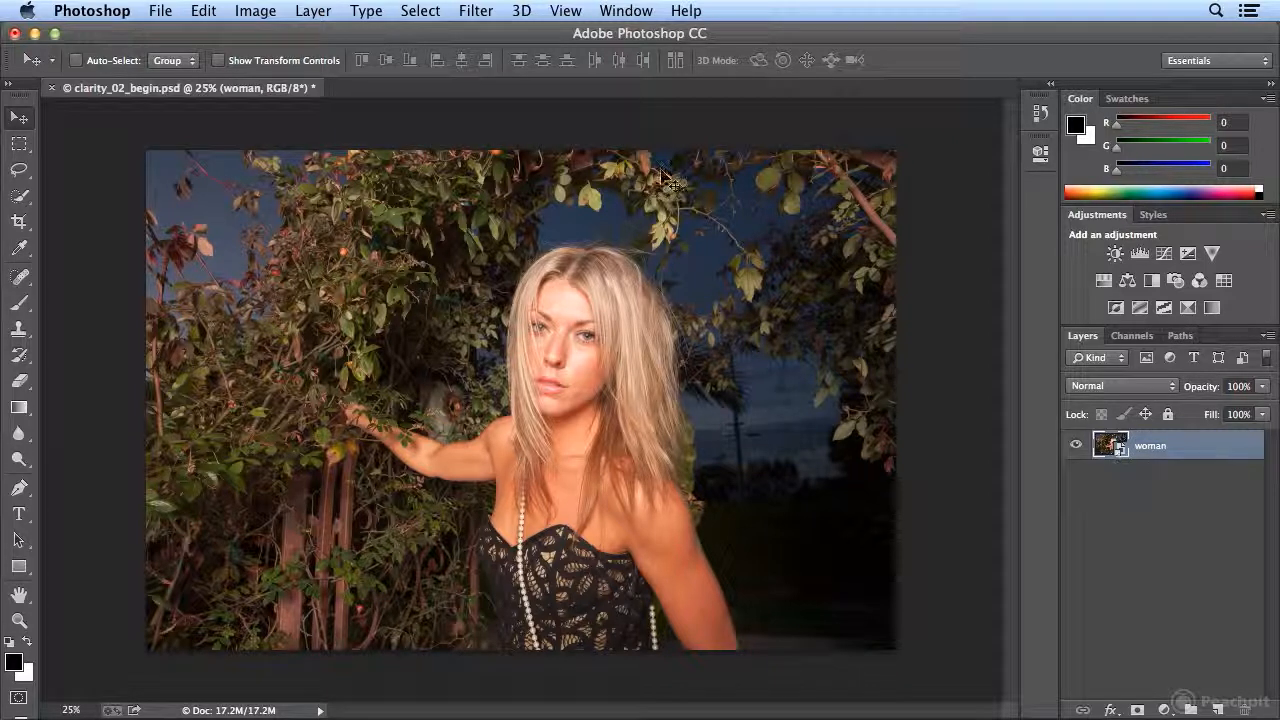
# Step: Apply the Camera Raw Filter to the woman layer and set Clarity to -100
pyautogui.click(476, 10)
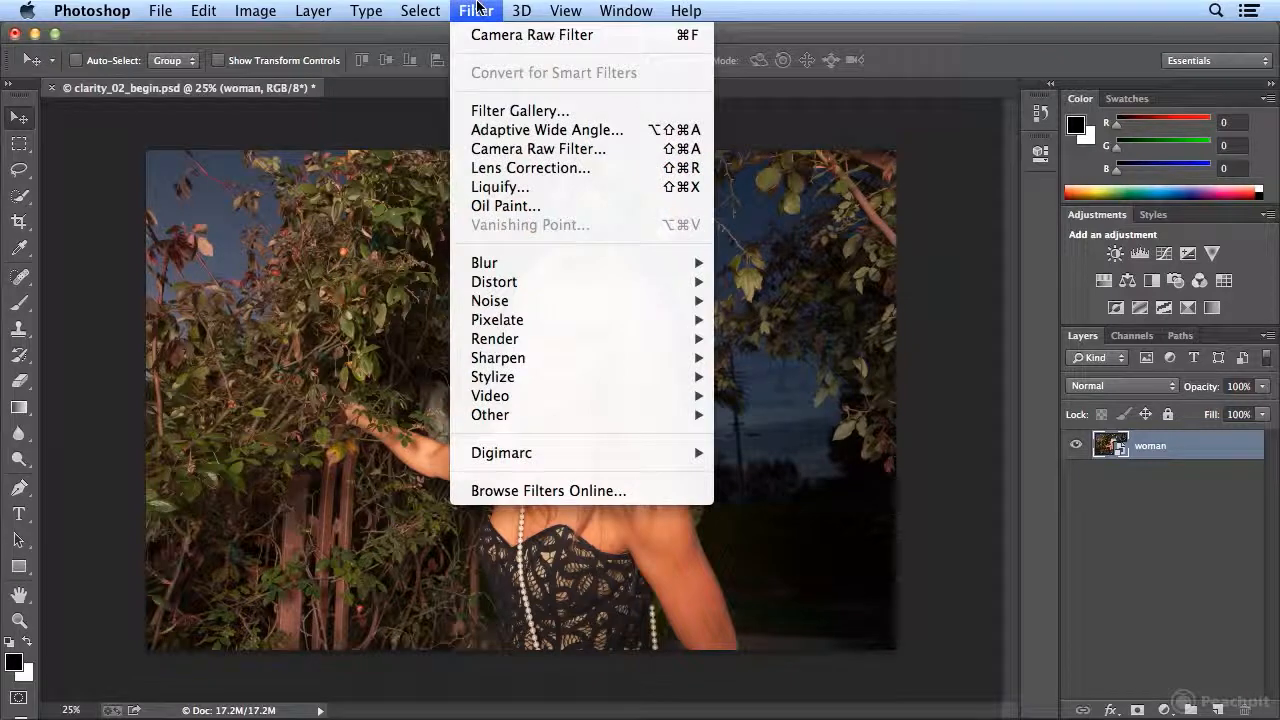
pyautogui.click(515, 148)
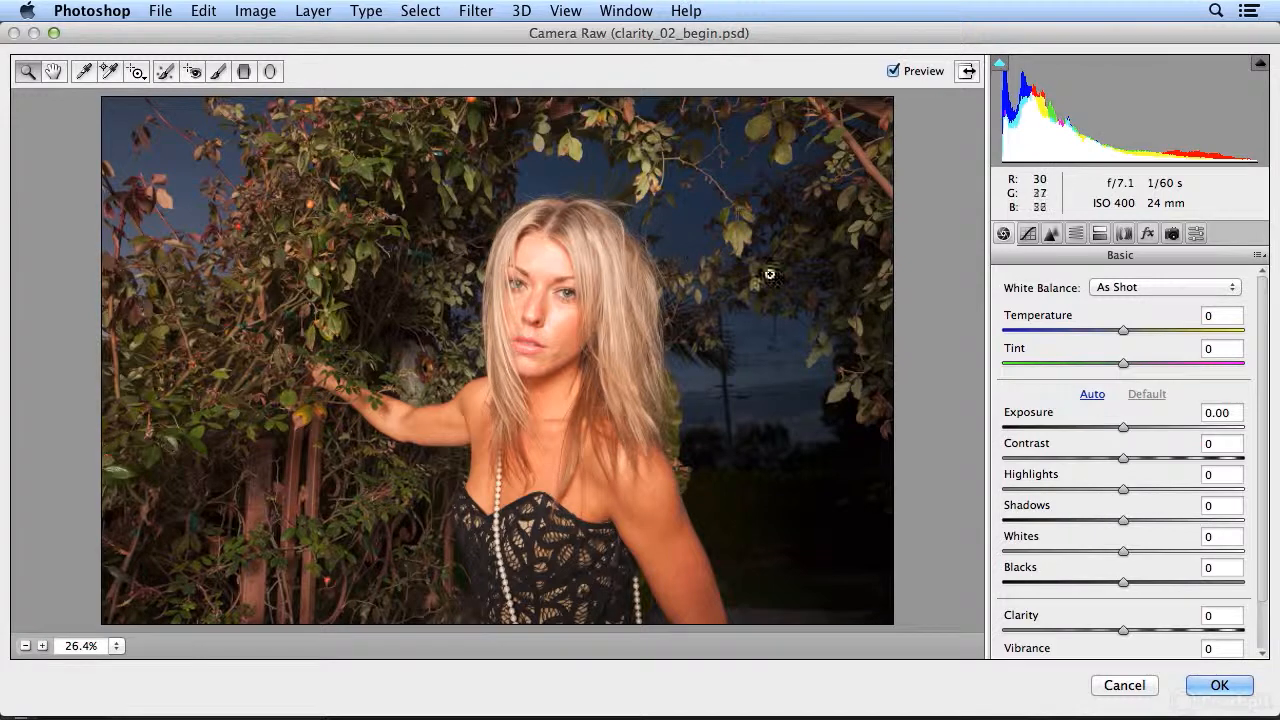
pyautogui.moveTo(1125, 632); pyautogui.dragTo(1000, 634)
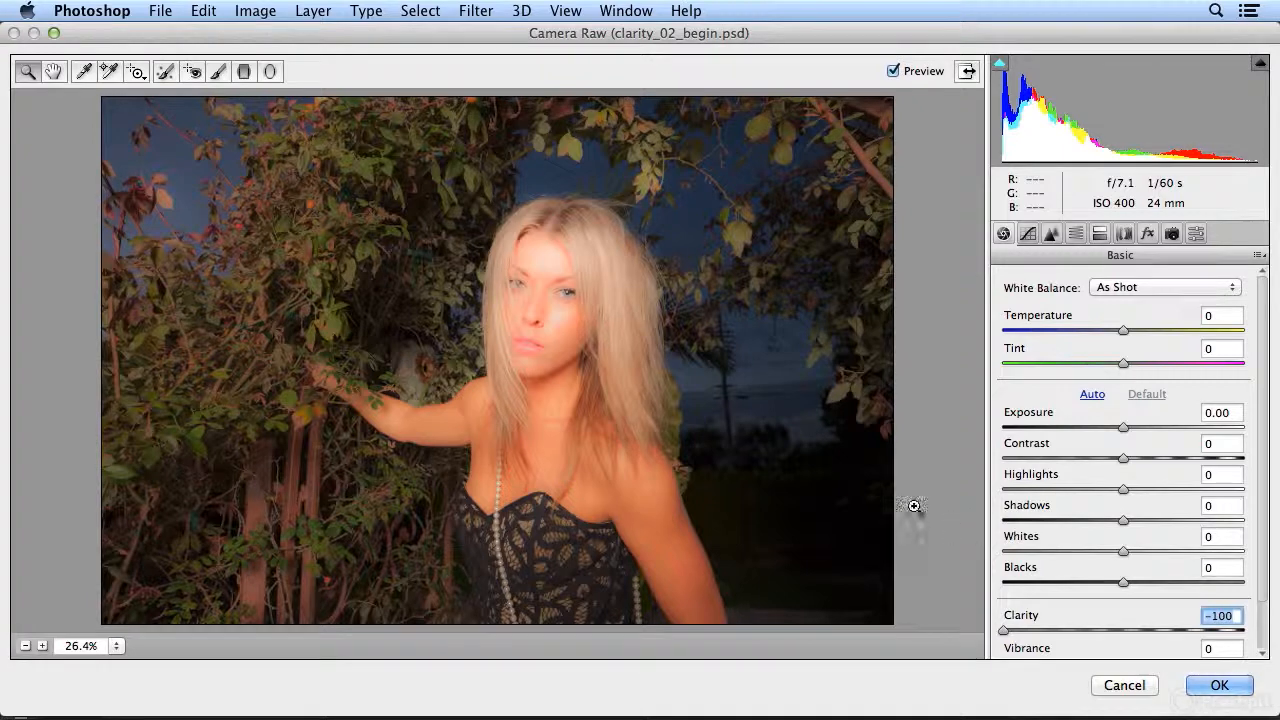
# Step: Set Exposure to +0.65, Contrast to +41, Highlights to +26, Shadows to -66, Whites to +54, Blacks to -71 and Vibrance to -38
pyautogui.click(1124, 428)
pyautogui.moveTo(1124, 428); pyautogui.dragTo(1043, 529)
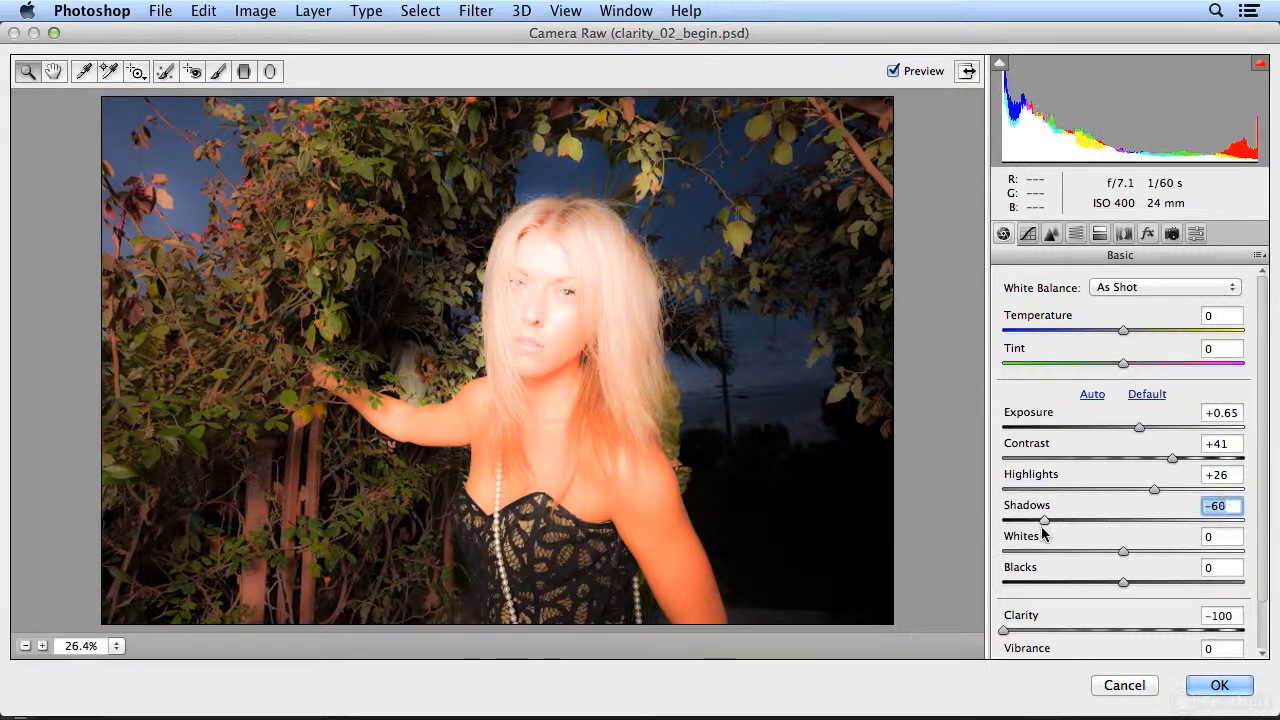
pyautogui.moveTo(1123, 551); pyautogui.dragTo(1189, 559)
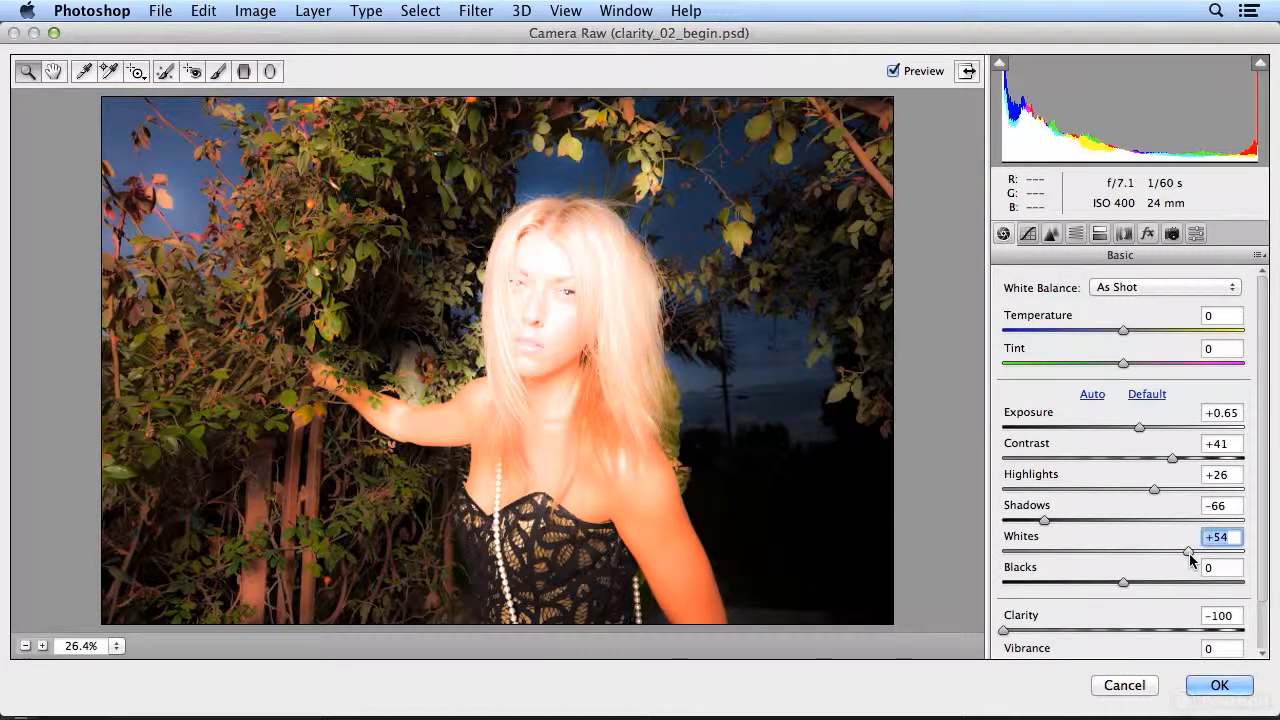
pyautogui.moveTo(1123, 582); pyautogui.dragTo(1038, 586)
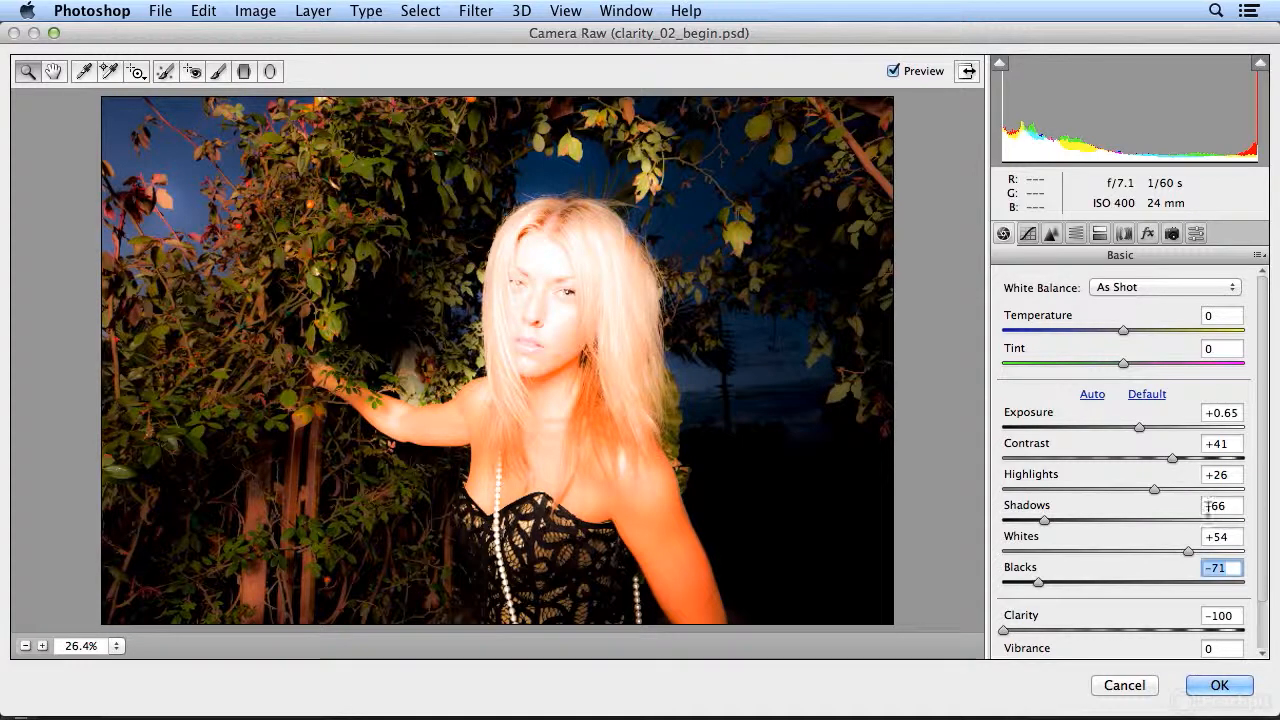
pyautogui.moveTo(1262, 509); pyautogui.dragTo(1266, 560)
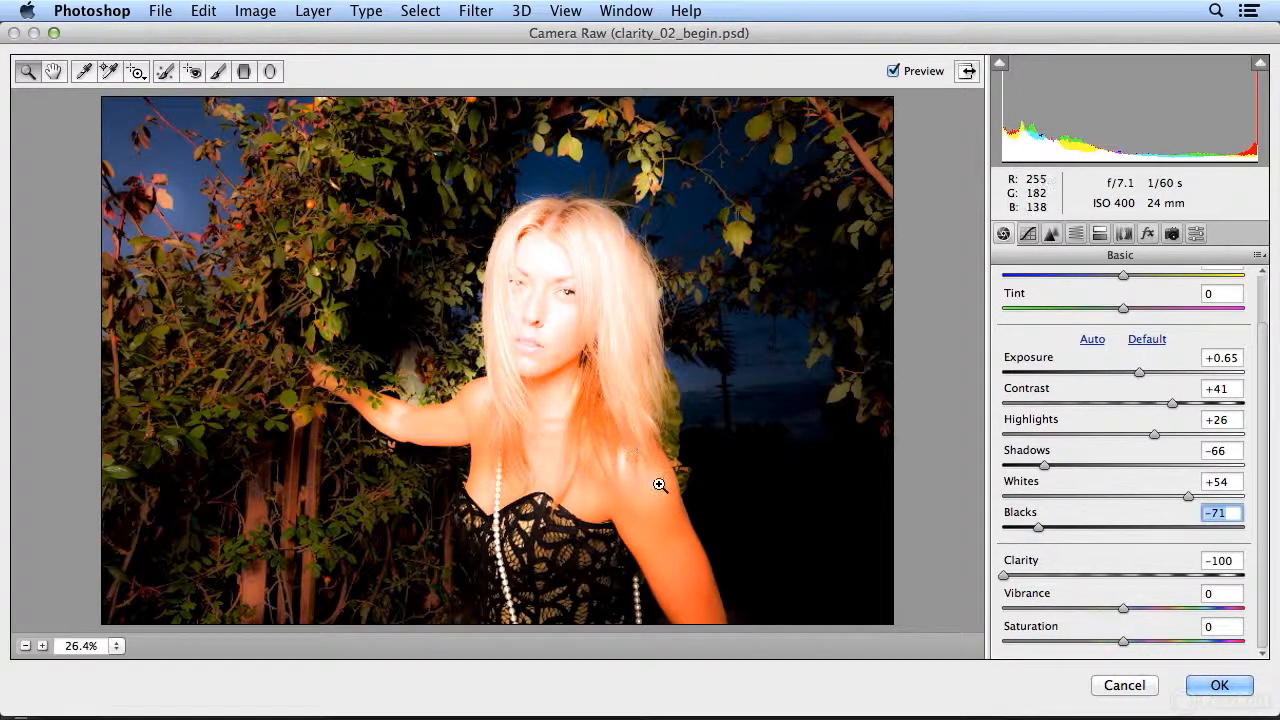
pyautogui.moveTo(1129, 606); pyautogui.dragTo(1081, 608)
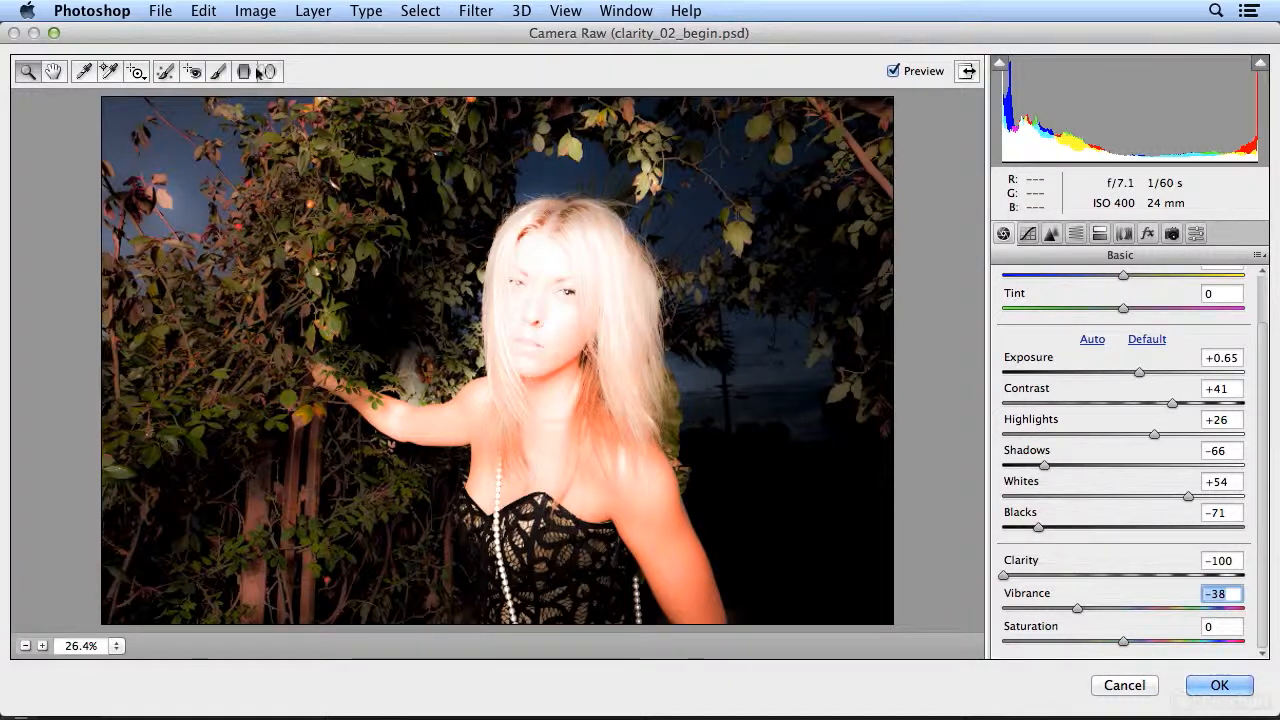
# Step: Activate the Adjustment Brush, replace its blue tint with white (hue 0, saturation 0) and set the brush size to 29
pyautogui.click(219, 72)
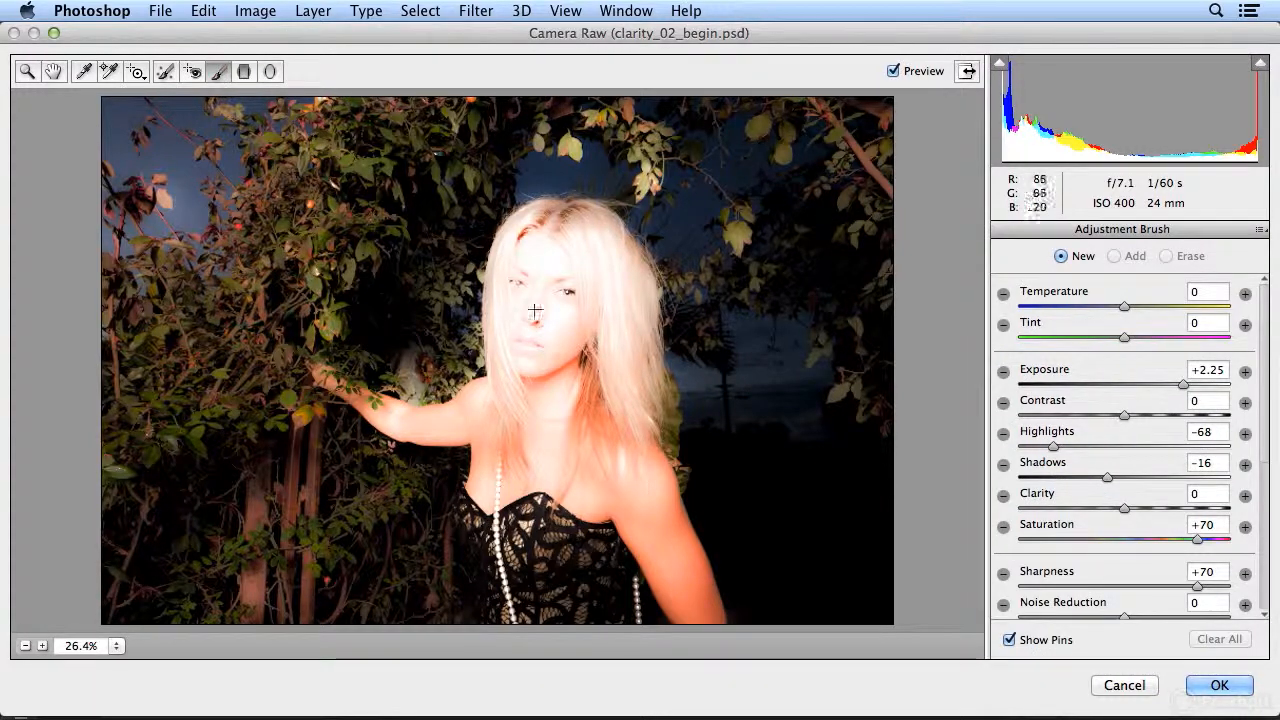
pyautogui.moveTo(1264, 472); pyautogui.dragTo(1265, 592)
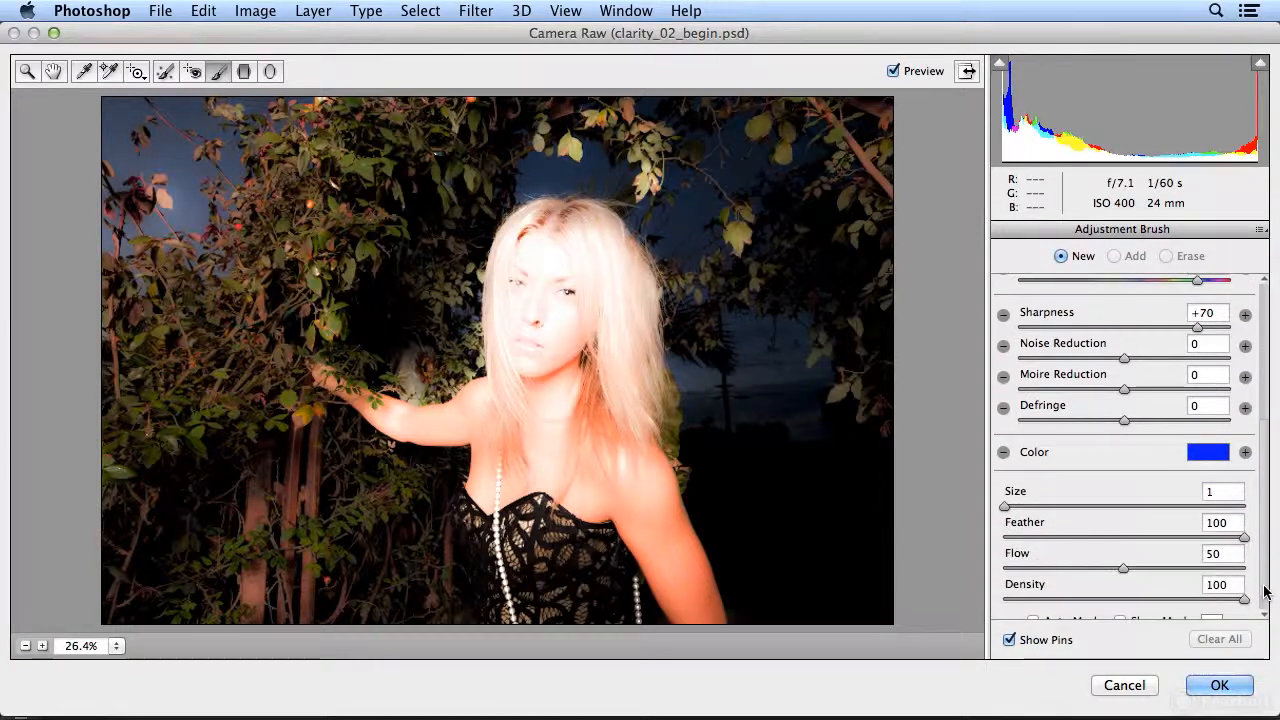
pyautogui.click(1214, 455)
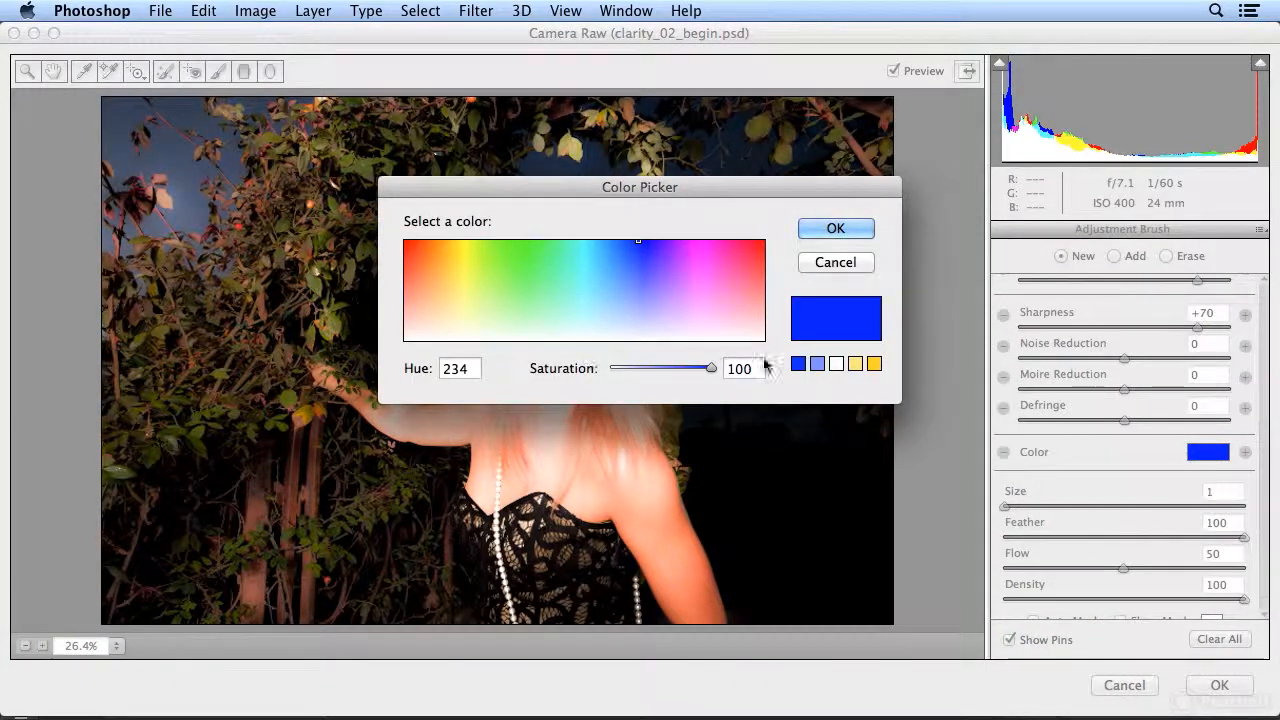
pyautogui.click(838, 363)
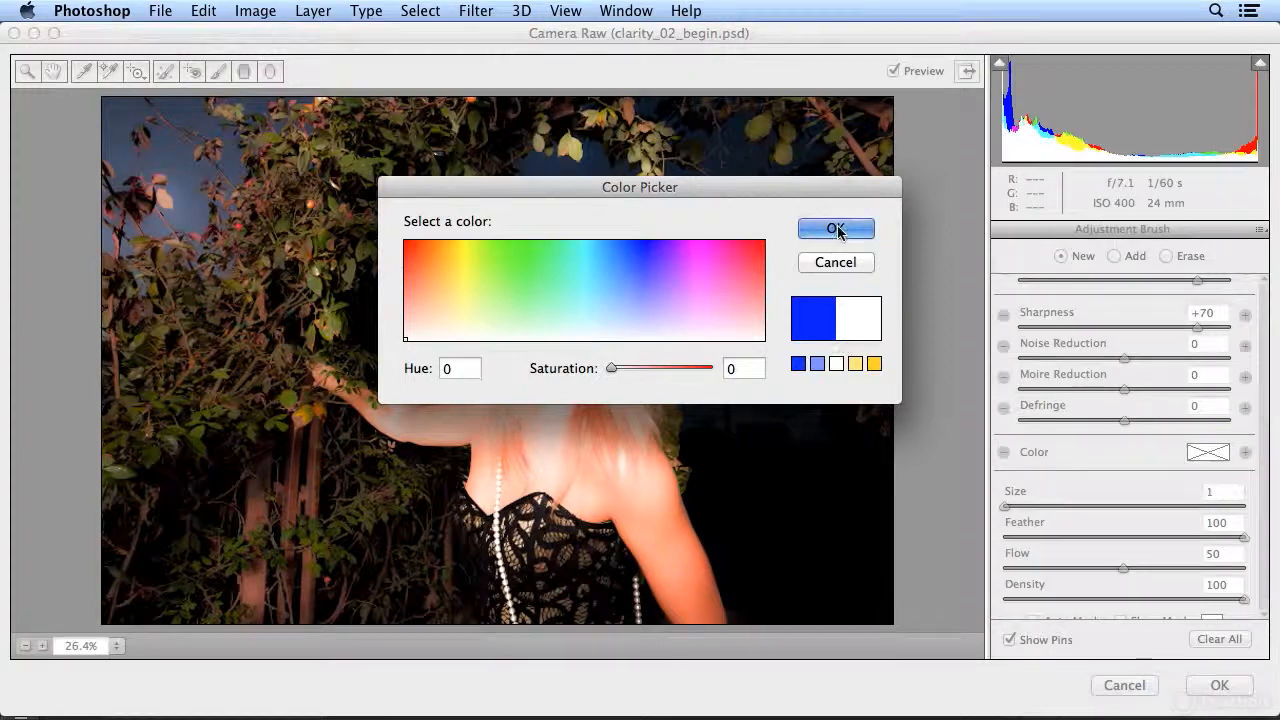
pyautogui.click(831, 228)
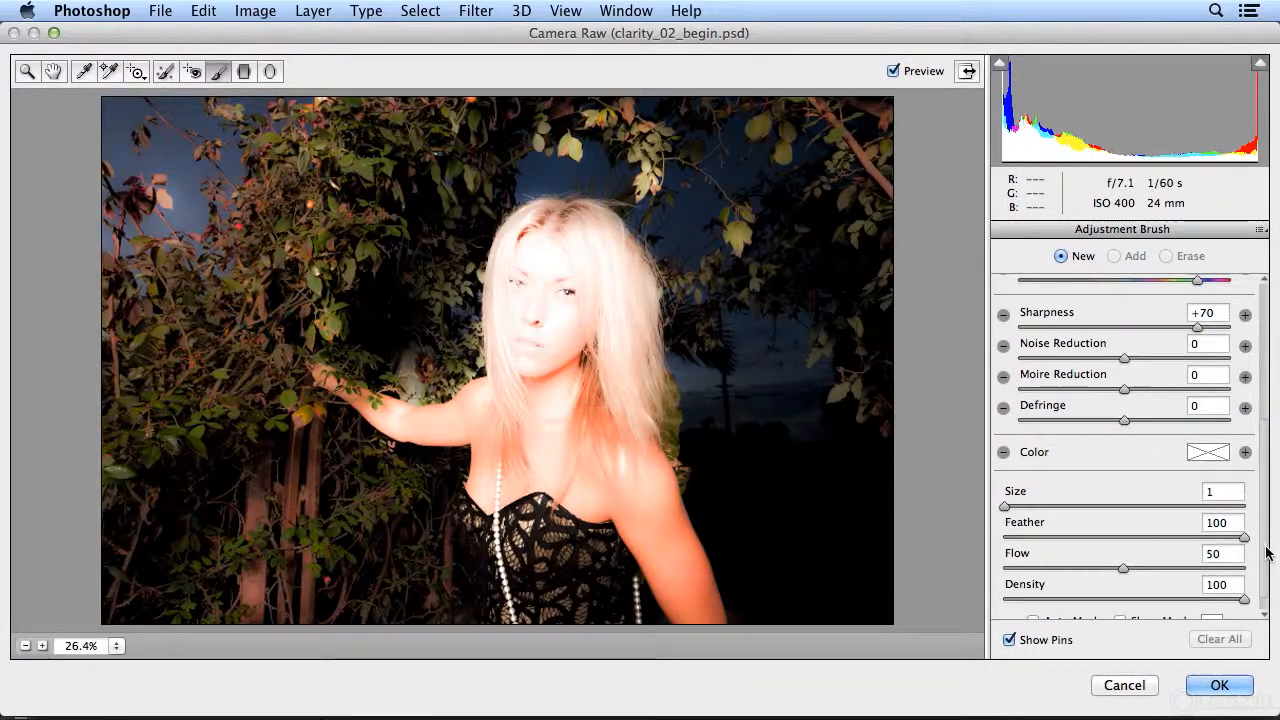
pyautogui.scroll(-1, 1268, 555)
pyautogui.moveTo(1008, 488)
pyautogui.mouseDown()
pyautogui.moveTo(1118, 486)
pyautogui.moveTo(1071, 486)
pyautogui.mouseUp()
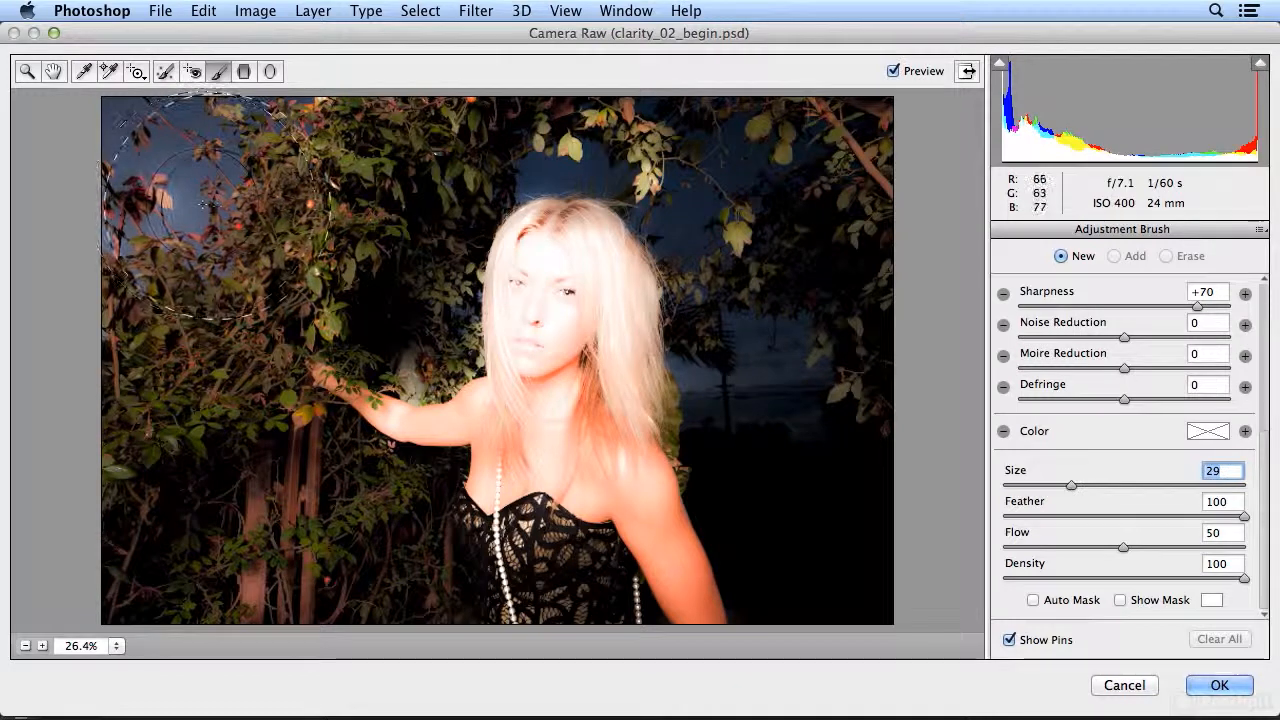
# Step: Set the Adjustment Brush's Exposure to -2.50 and reset its Highlights, Shadows, Saturation and Sharpness to 0
pyautogui.scroll(5, 1260, 486)
pyautogui.moveTo(1187, 388); pyautogui.dragTo(1058, 386)
pyautogui.doubleClick(1055, 447)
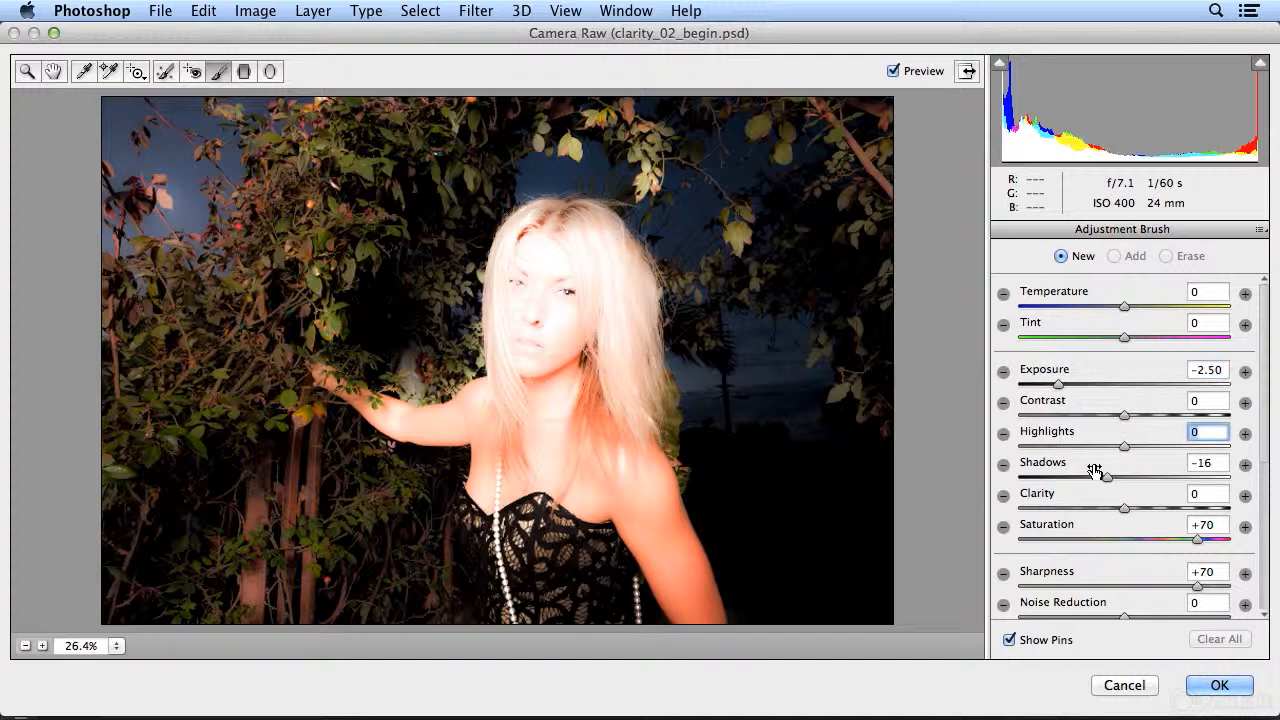
pyautogui.doubleClick(1107, 477)
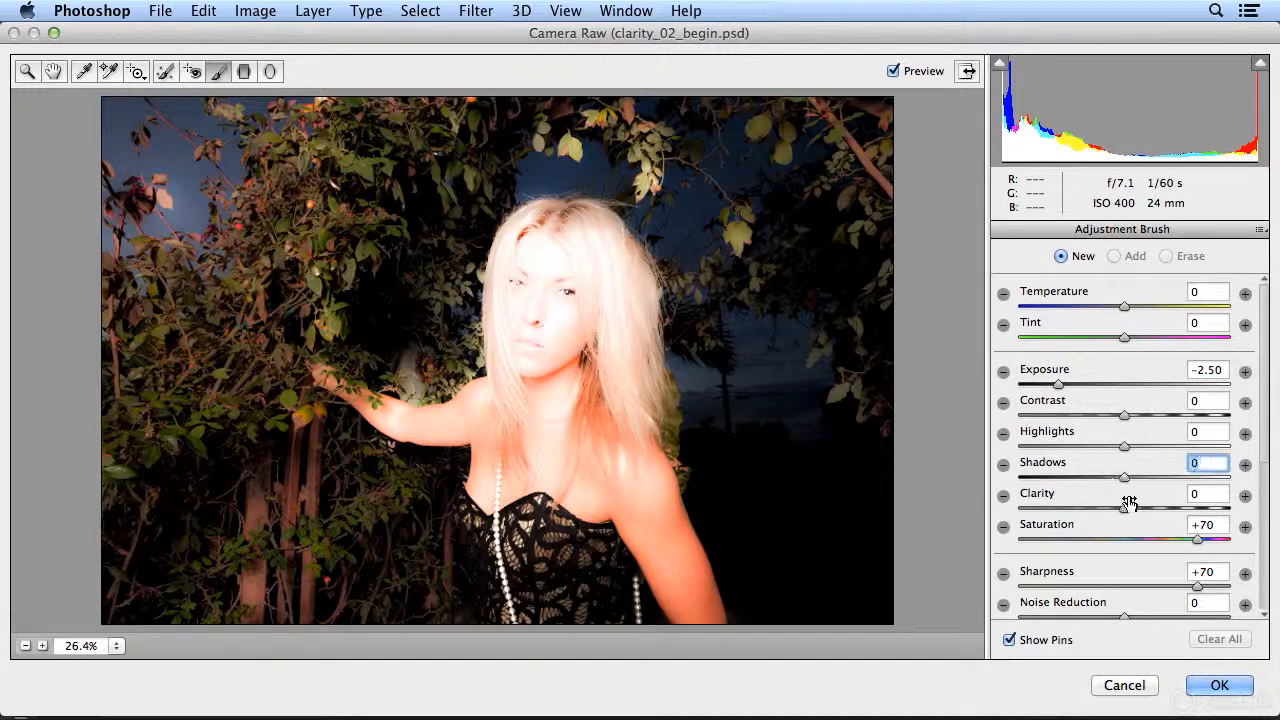
pyautogui.doubleClick(1195, 539)
pyautogui.click(1199, 588)
pyautogui.doubleClick(1199, 588)
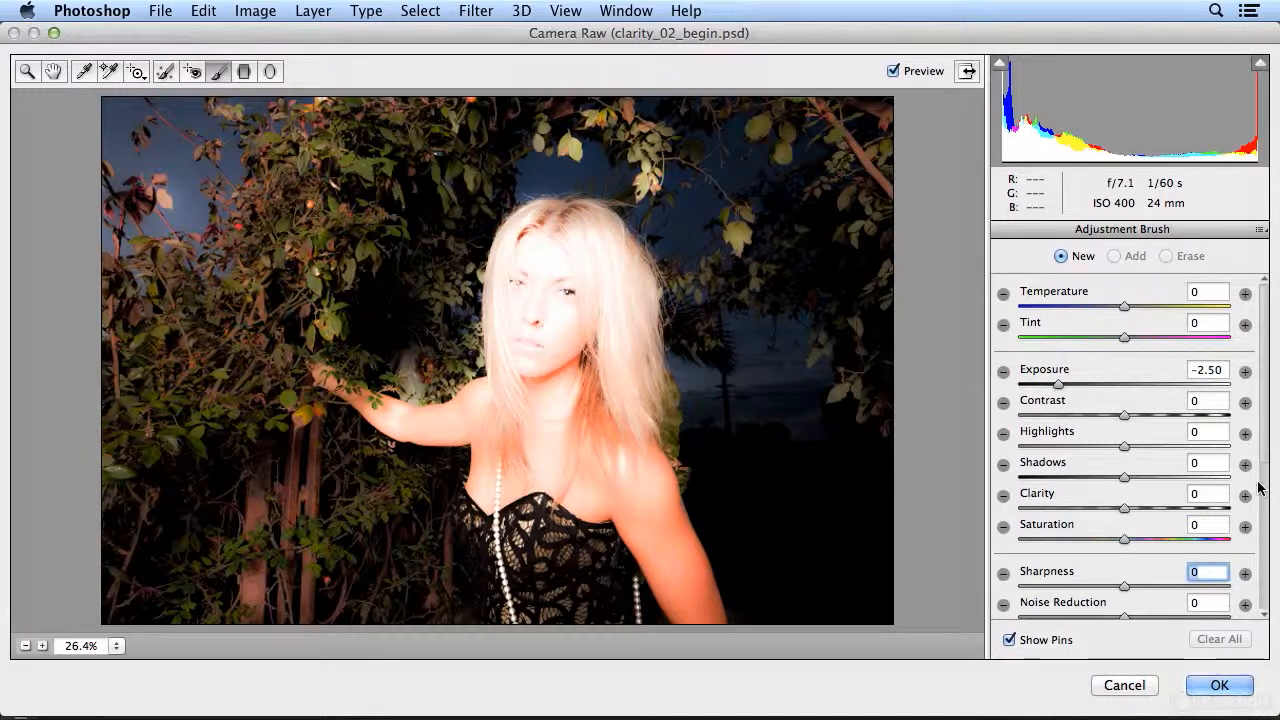
# Step: Paint the darkening adjustment over the background around the woman, reducing the brush size to 13 for the areas closer to her
pyautogui.moveTo(1260, 455)
pyautogui.mouseDown()
pyautogui.moveTo(1262, 588)
pyautogui.moveTo(1260, 369)
pyautogui.mouseUp()
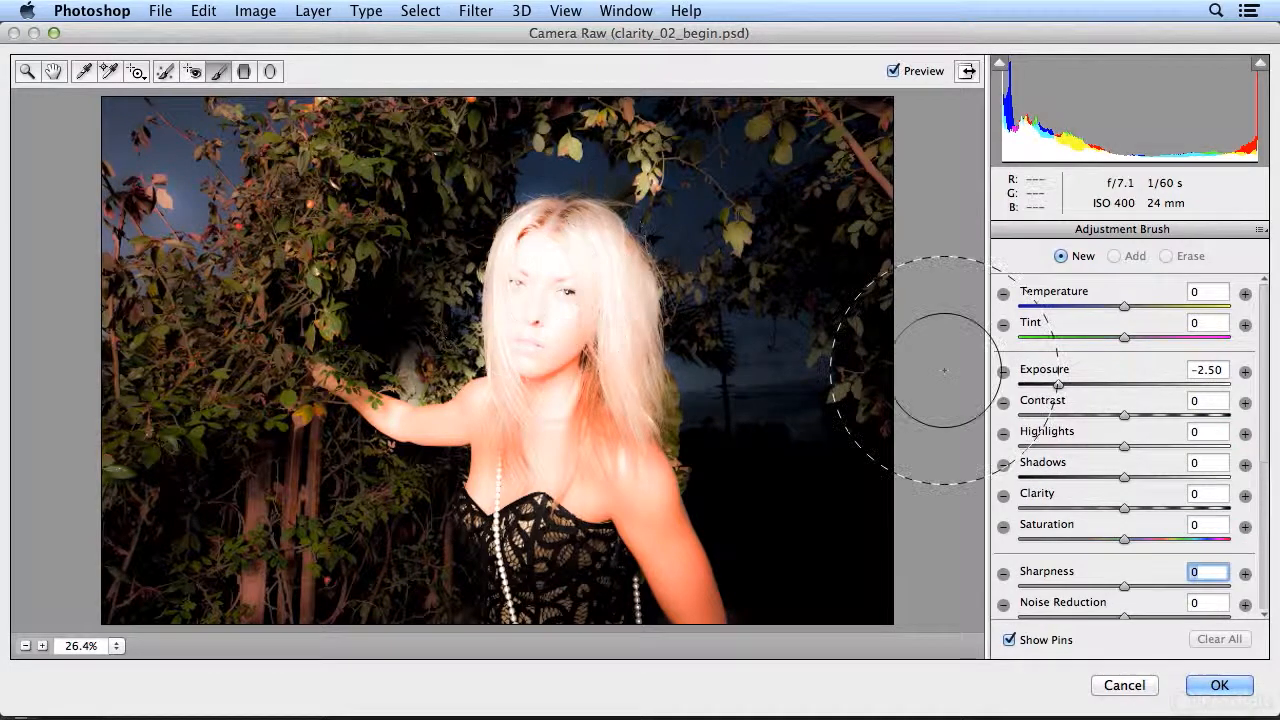
pyautogui.moveTo(280, 200)
pyautogui.mouseDown()
pyautogui.moveTo(300, 260)
pyautogui.moveTo(160, 200)
pyautogui.moveTo(170, 100)
pyautogui.moveTo(150, 433)
pyautogui.moveTo(163, 471)
pyautogui.moveTo(240, 560)
pyautogui.moveTo(257, 650)
pyautogui.moveTo(228, 257)
pyautogui.mouseUp()
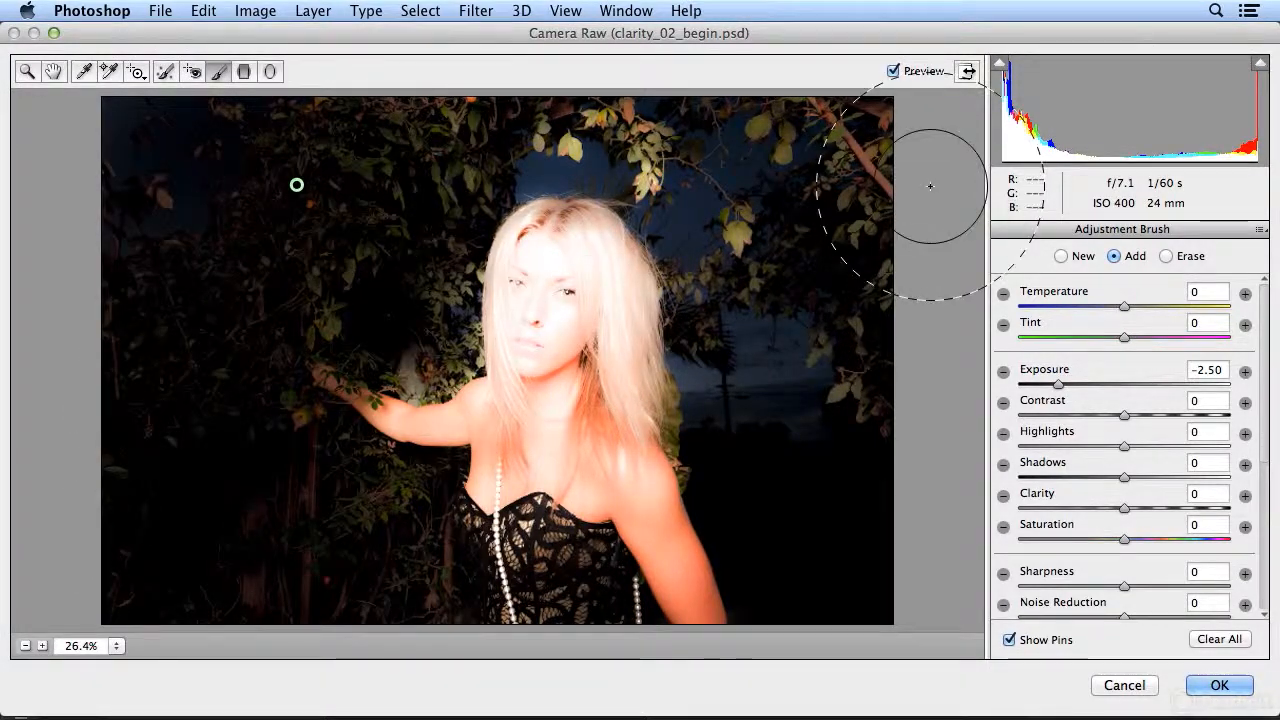
pyautogui.scroll(-3, 1262, 545)
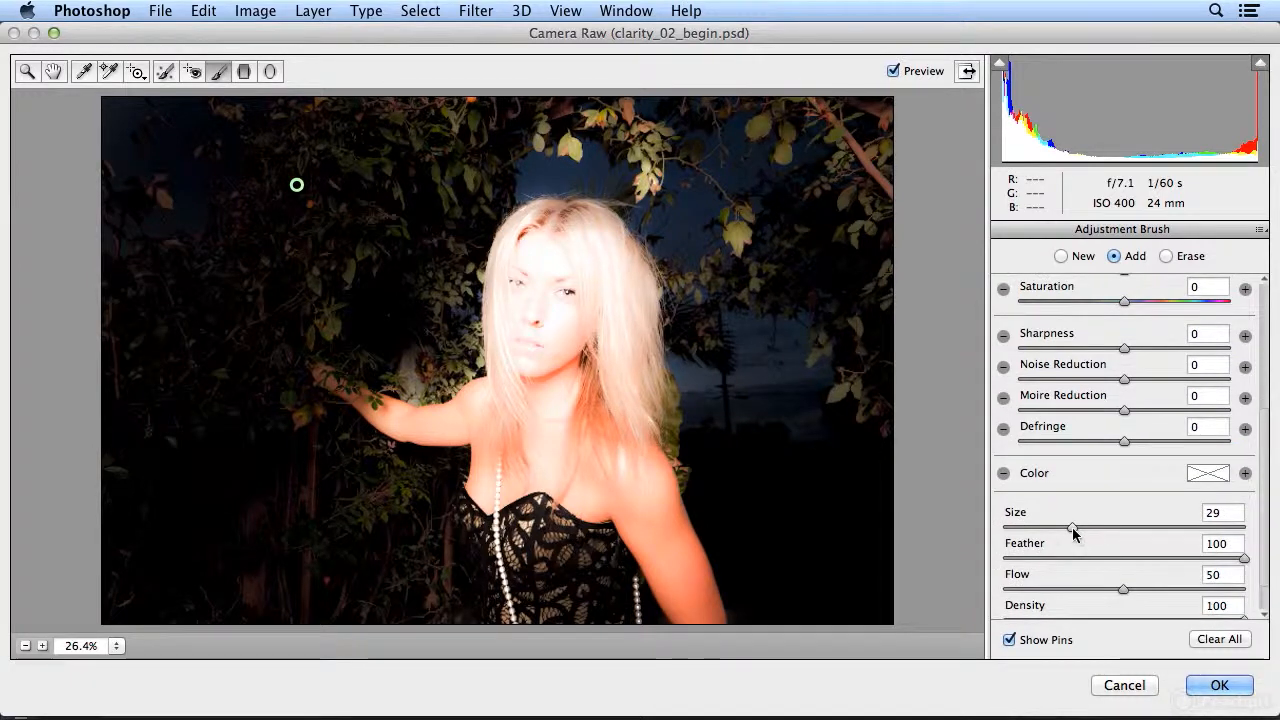
pyautogui.moveTo(1037, 529); pyautogui.dragTo(1033, 529)
pyautogui.moveTo(463, 148)
pyautogui.mouseDown()
pyautogui.moveTo(396, 148)
pyautogui.moveTo(524, 130)
pyautogui.moveTo(396, 149)
pyautogui.moveTo(336, 138)
pyautogui.mouseUp()
pyautogui.moveTo(336, 182)
pyautogui.mouseDown()
pyautogui.moveTo(646, 76)
pyautogui.moveTo(653, 91)
pyautogui.moveTo(617, 134)
pyautogui.moveTo(702, 217)
pyautogui.moveTo(731, 346)
pyautogui.moveTo(717, 284)
pyautogui.moveTo(712, 456)
pyautogui.moveTo(711, 363)
pyautogui.moveTo(793, 552)
pyautogui.moveTo(677, 111)
pyautogui.moveTo(798, 311)
pyautogui.moveTo(803, 129)
pyautogui.moveTo(868, 238)
pyautogui.moveTo(874, 187)
pyautogui.moveTo(890, 553)
pyautogui.moveTo(886, 236)
pyautogui.moveTo(853, 498)
pyautogui.mouseUp()
pyautogui.moveTo(724, 456)
pyautogui.mouseDown()
pyautogui.moveTo(710, 422)
pyautogui.moveTo(728, 456)
pyautogui.moveTo(865, 408)
pyautogui.moveTo(829, 243)
pyautogui.mouseUp()
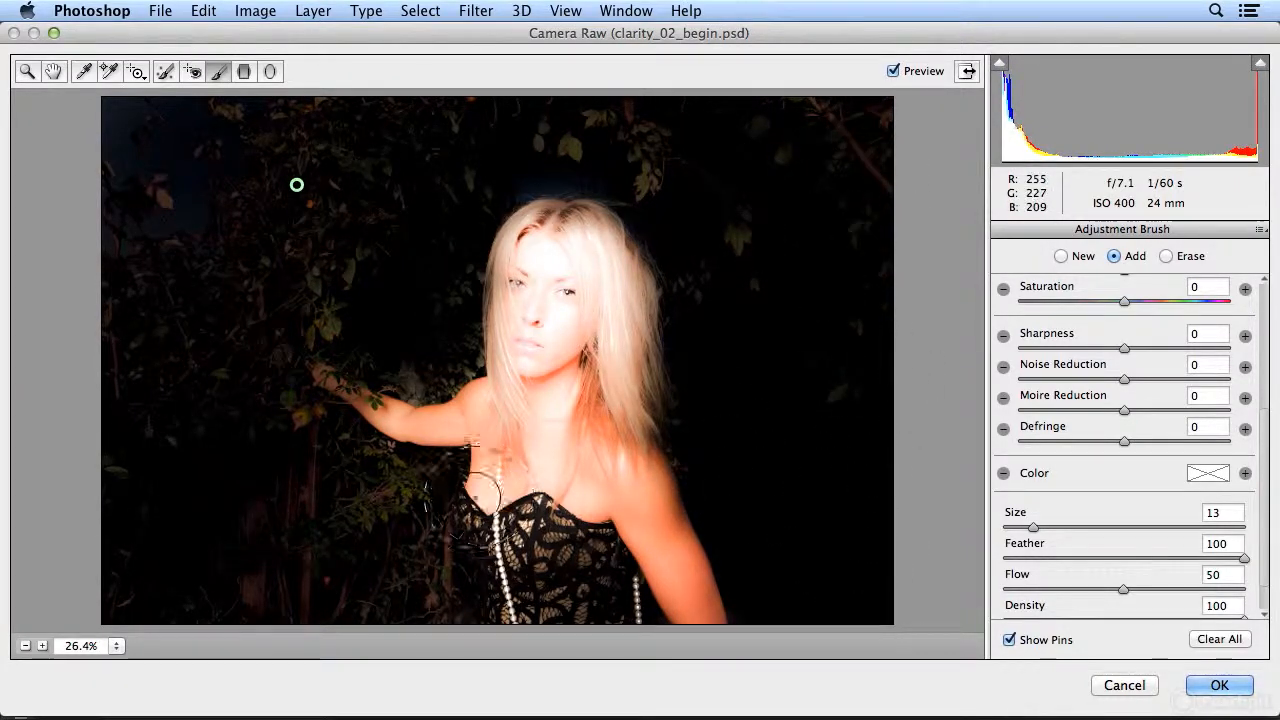
pyautogui.moveTo(414, 504)
pyautogui.mouseDown()
pyautogui.moveTo(322, 470)
pyautogui.moveTo(386, 534)
pyautogui.moveTo(391, 616)
pyautogui.moveTo(394, 545)
pyautogui.moveTo(263, 429)
pyautogui.mouseUp()
pyautogui.moveTo(398, 338)
pyautogui.mouseDown()
pyautogui.moveTo(432, 357)
pyautogui.moveTo(435, 305)
pyautogui.moveTo(423, 338)
pyautogui.moveTo(424, 323)
pyautogui.moveTo(454, 216)
pyautogui.moveTo(507, 167)
pyautogui.mouseUp()
pyautogui.moveTo(503, 169)
pyautogui.mouseDown()
pyautogui.moveTo(462, 172)
pyautogui.moveTo(632, 148)
pyautogui.moveTo(655, 171)
pyautogui.moveTo(722, 296)
pyautogui.moveTo(709, 373)
pyautogui.moveTo(731, 485)
pyautogui.mouseUp()
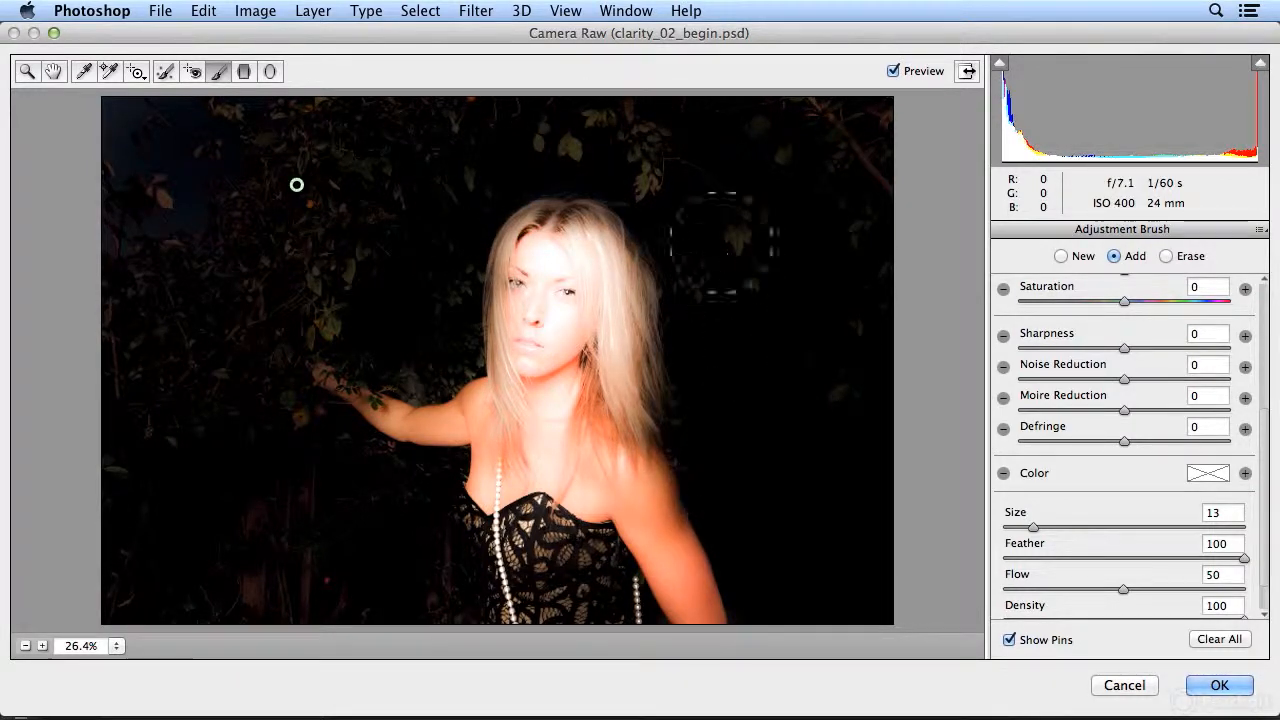
pyautogui.moveTo(425, 376); pyautogui.dragTo(403, 371)
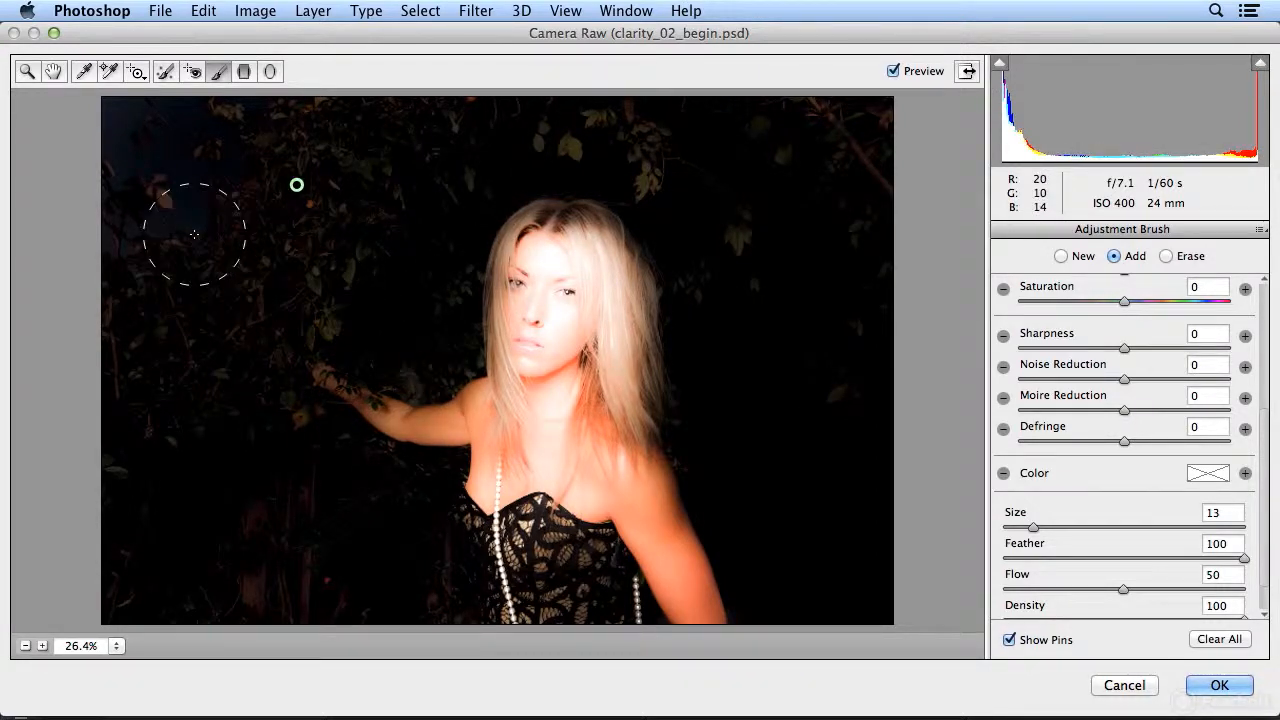
# Step: Darken the painted background further by setting the brush adjustment's Exposure to -3.60
pyautogui.scroll(1, 1272, 392)
pyautogui.scroll(5, 1272, 392)
pyautogui.moveTo(1062, 392); pyautogui.dragTo(1030, 396)
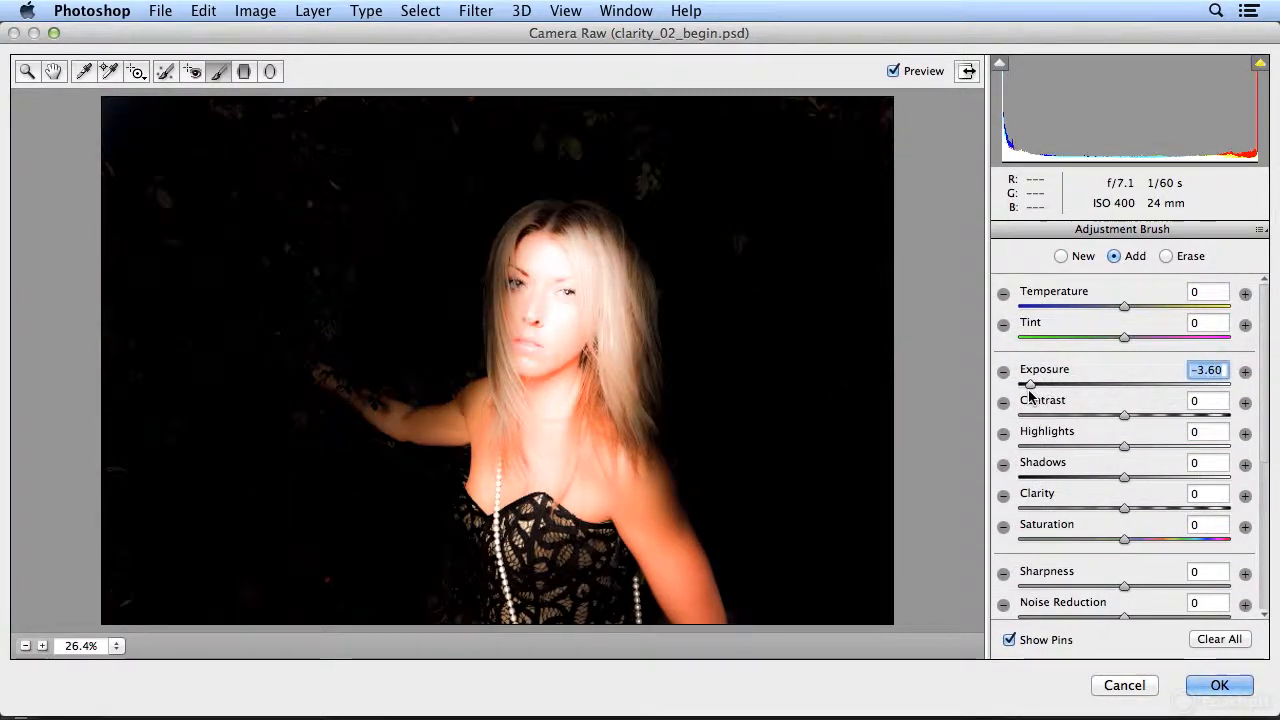
# Step: Try to erase the darkening from the woman's face, hair and chest with an enlarged Adjustment Brush in Erase mode
pyautogui.click(1168, 256)
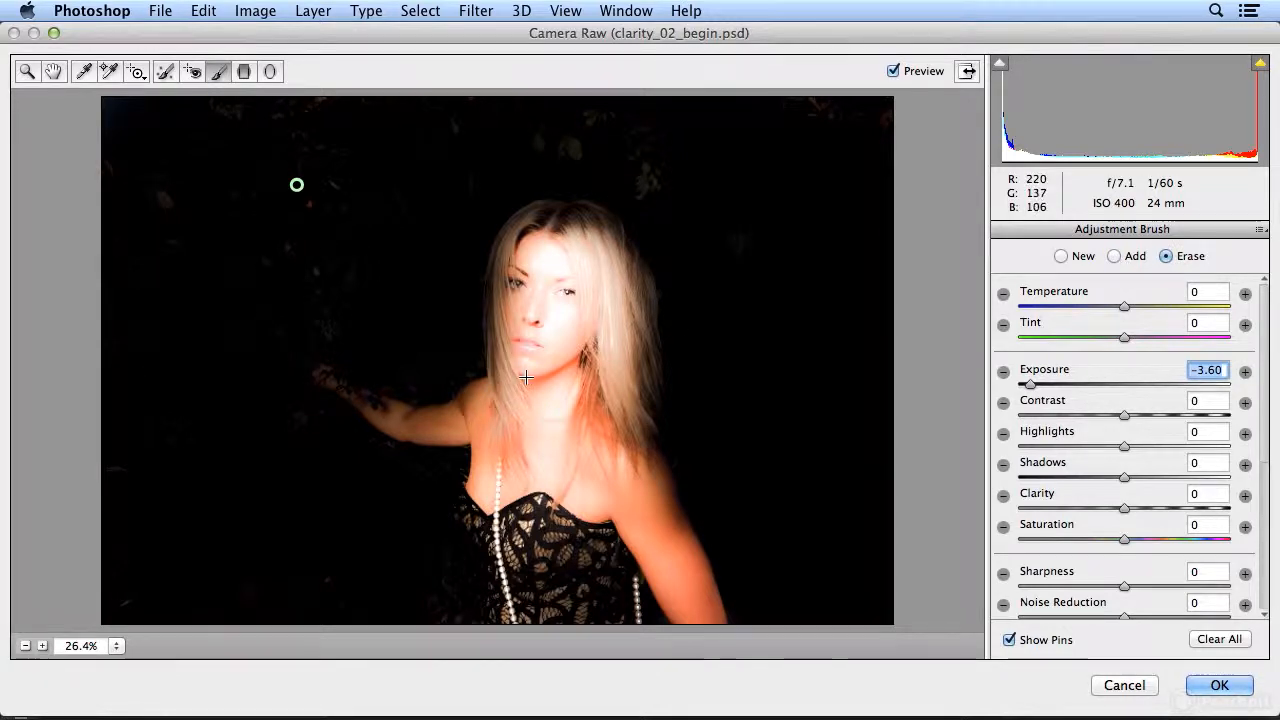
pyautogui.press(']')
pyautogui.press(']')
pyautogui.press(']')
pyautogui.press(']')
pyautogui.press(']')
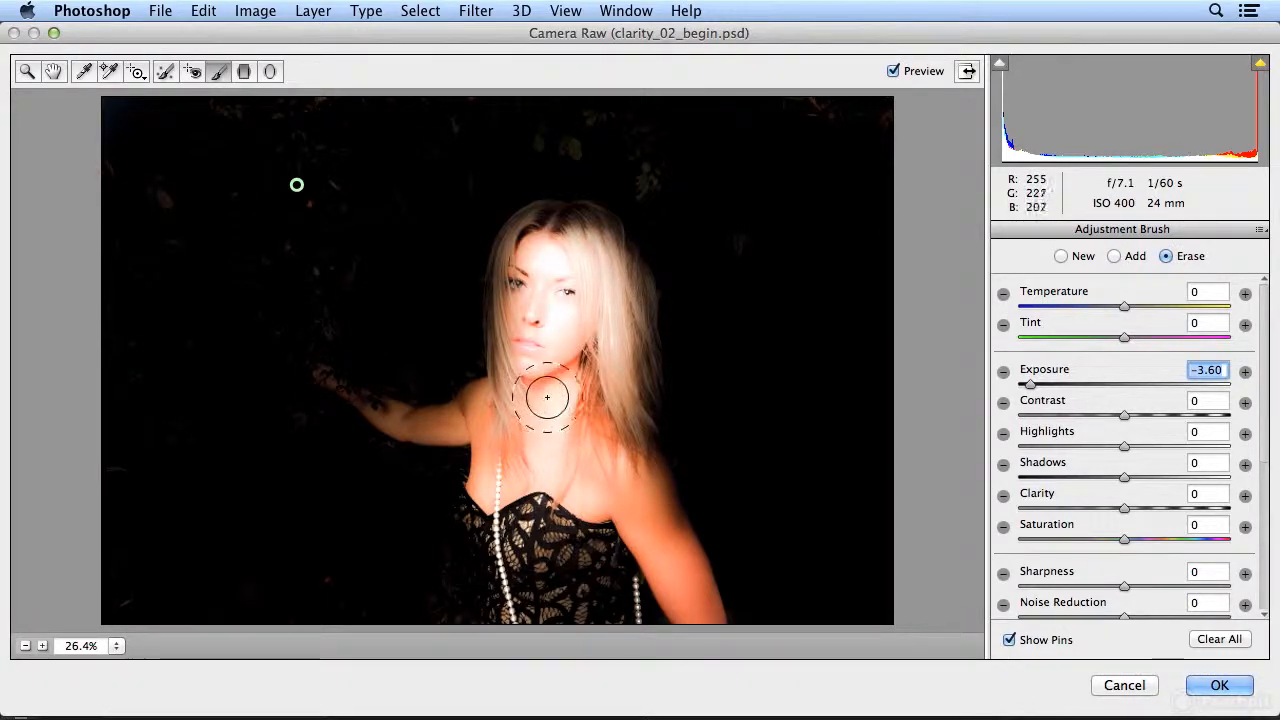
pyautogui.moveTo(537, 388)
pyautogui.mouseDown()
pyautogui.moveTo(540, 273)
pyautogui.moveTo(529, 305)
pyautogui.moveTo(531, 283)
pyautogui.moveTo(540, 250)
pyautogui.moveTo(564, 239)
pyautogui.moveTo(596, 287)
pyautogui.moveTo(611, 475)
pyautogui.moveTo(540, 420)
pyautogui.moveTo(532, 392)
pyautogui.moveTo(522, 426)
pyautogui.moveTo(545, 475)
pyautogui.mouseUp()
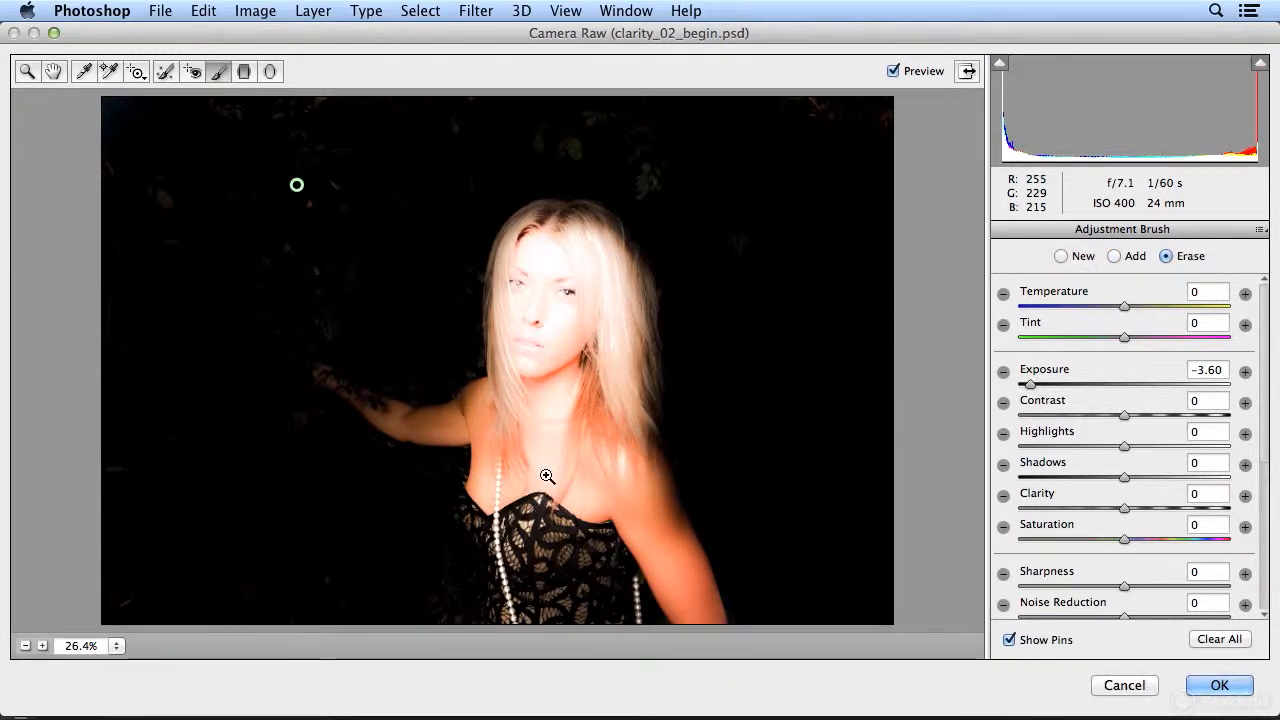
pyautogui.press('alt')
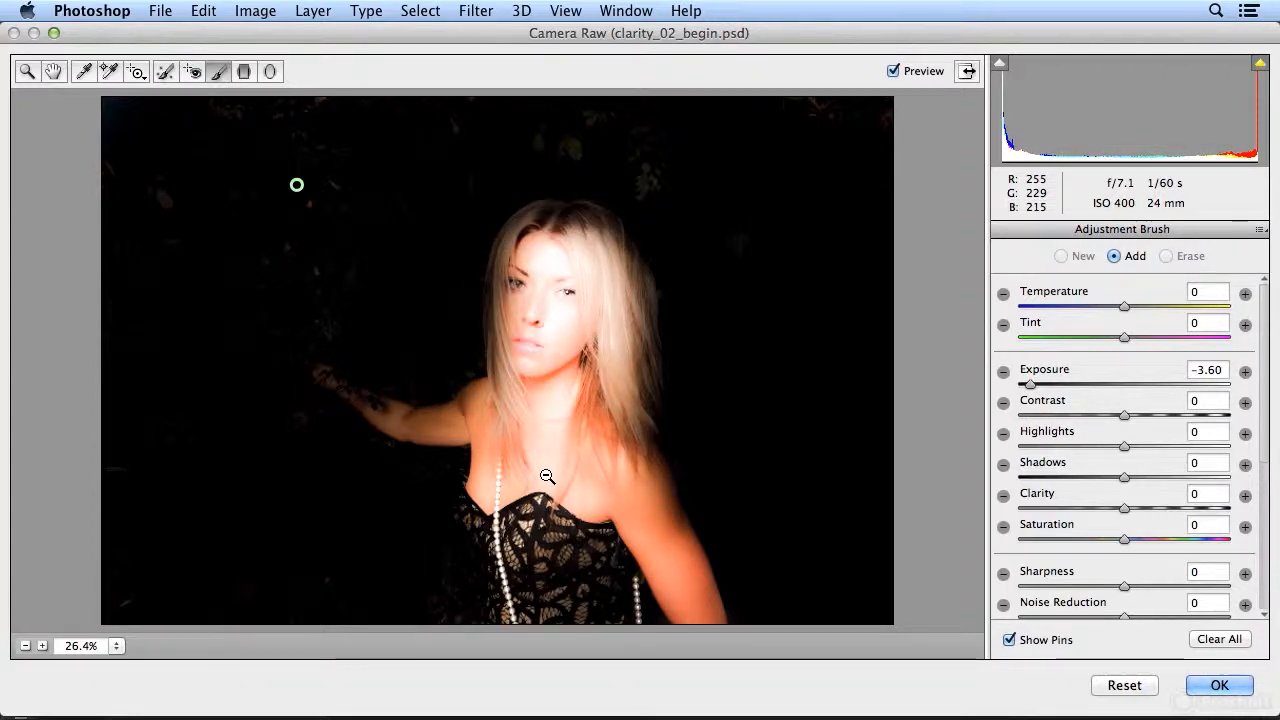
# Step: Undo the latest brush edits and restore them to compare the background darkening
pyautogui.press('alt+super+z')
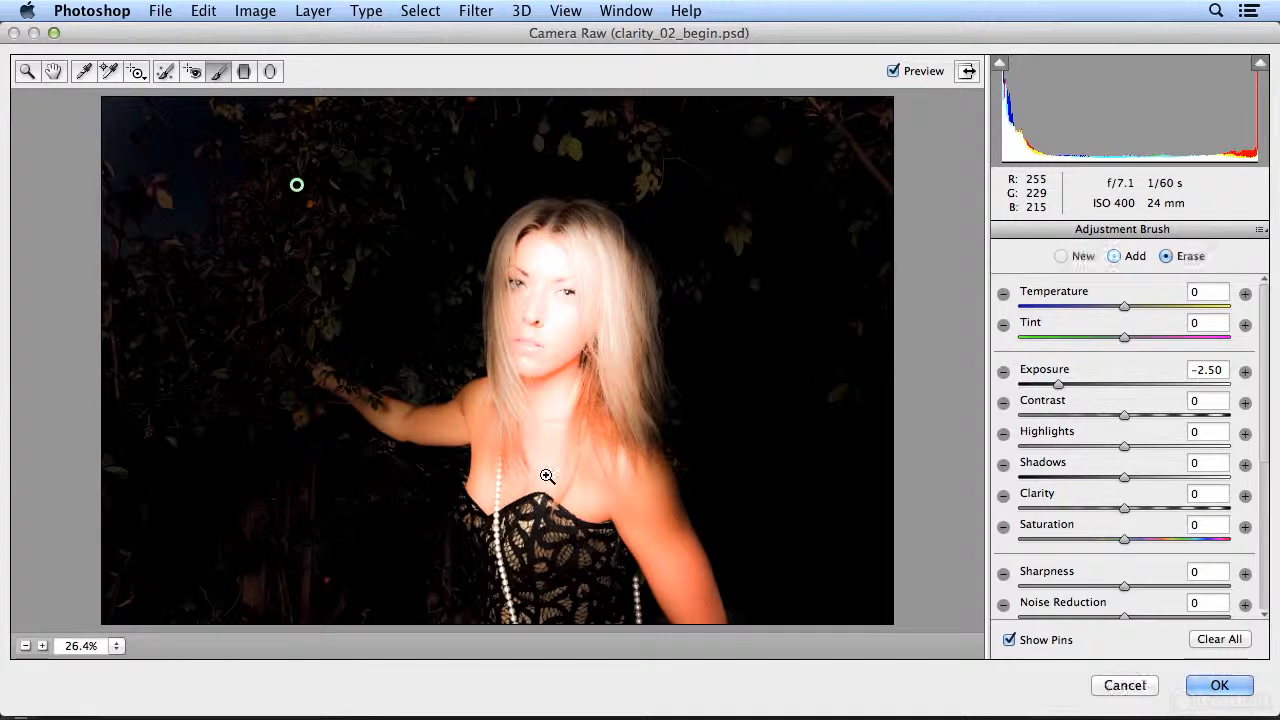
pyautogui.press('shift+super+z')
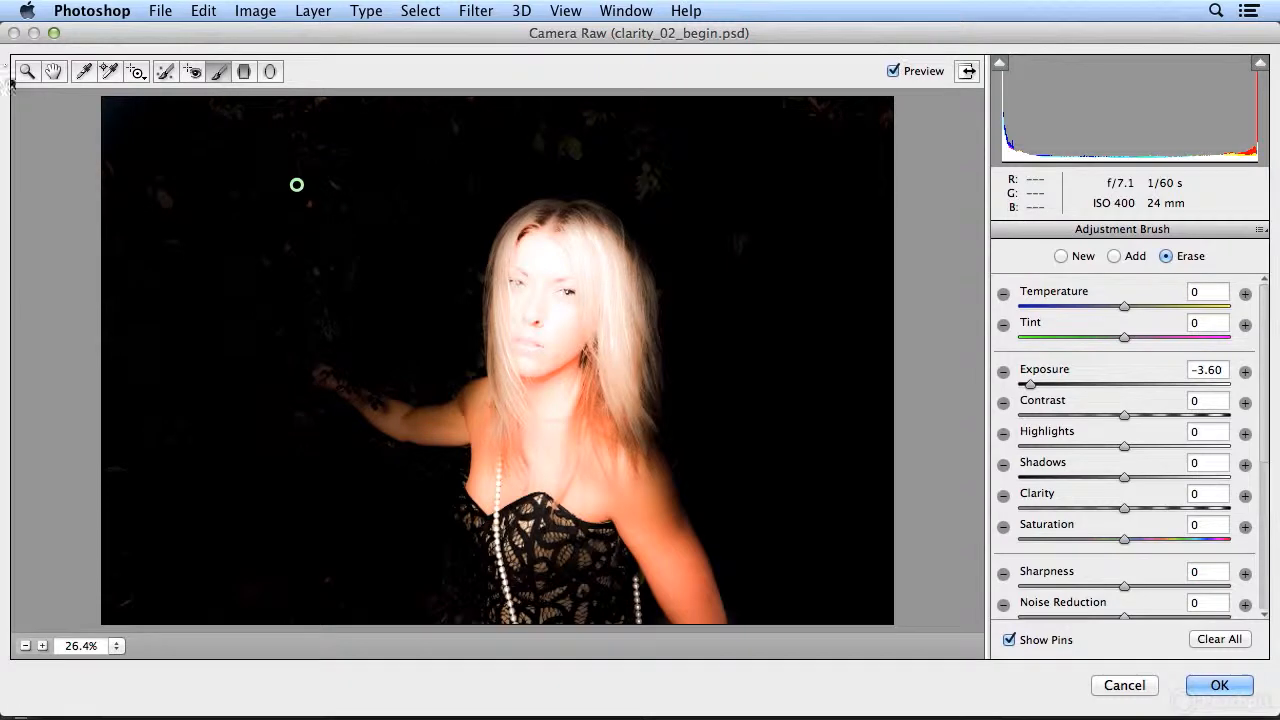
# Step: Tone down the overall bright areas by setting the basic Highlights to -3 and Whites to +25
pyautogui.click(53, 71)
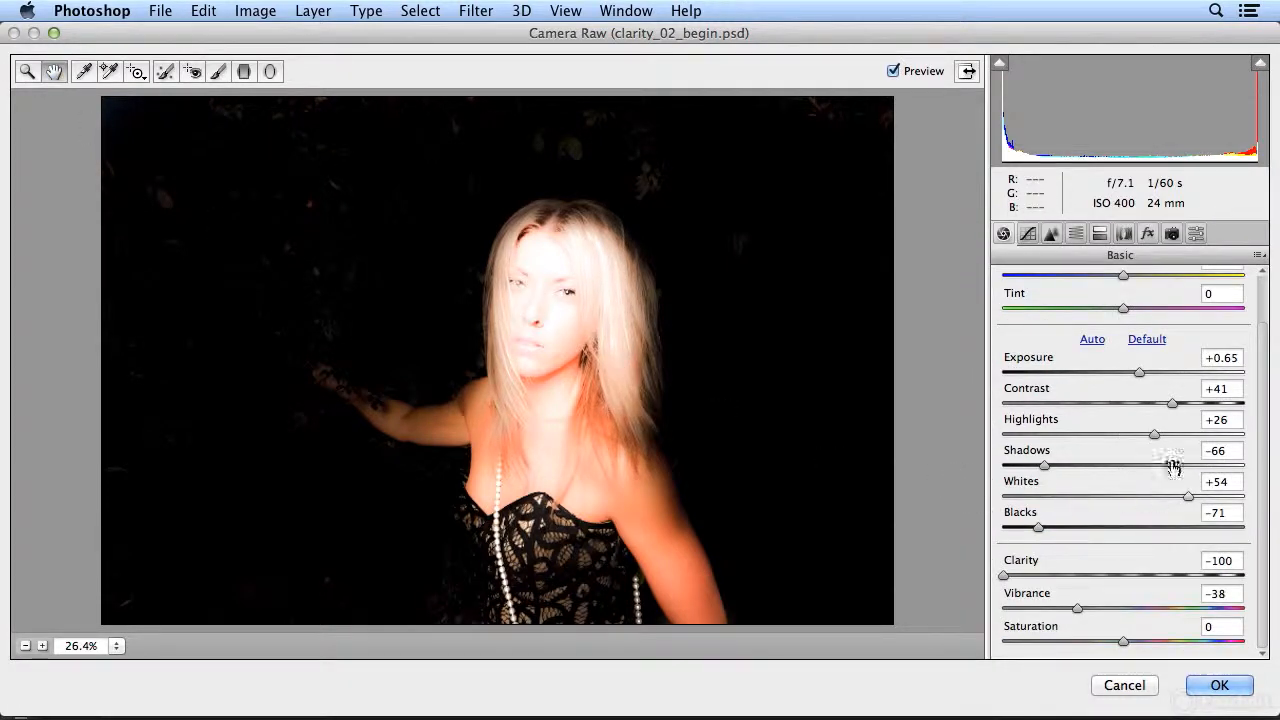
pyautogui.moveTo(1147, 437); pyautogui.dragTo(1111, 437)
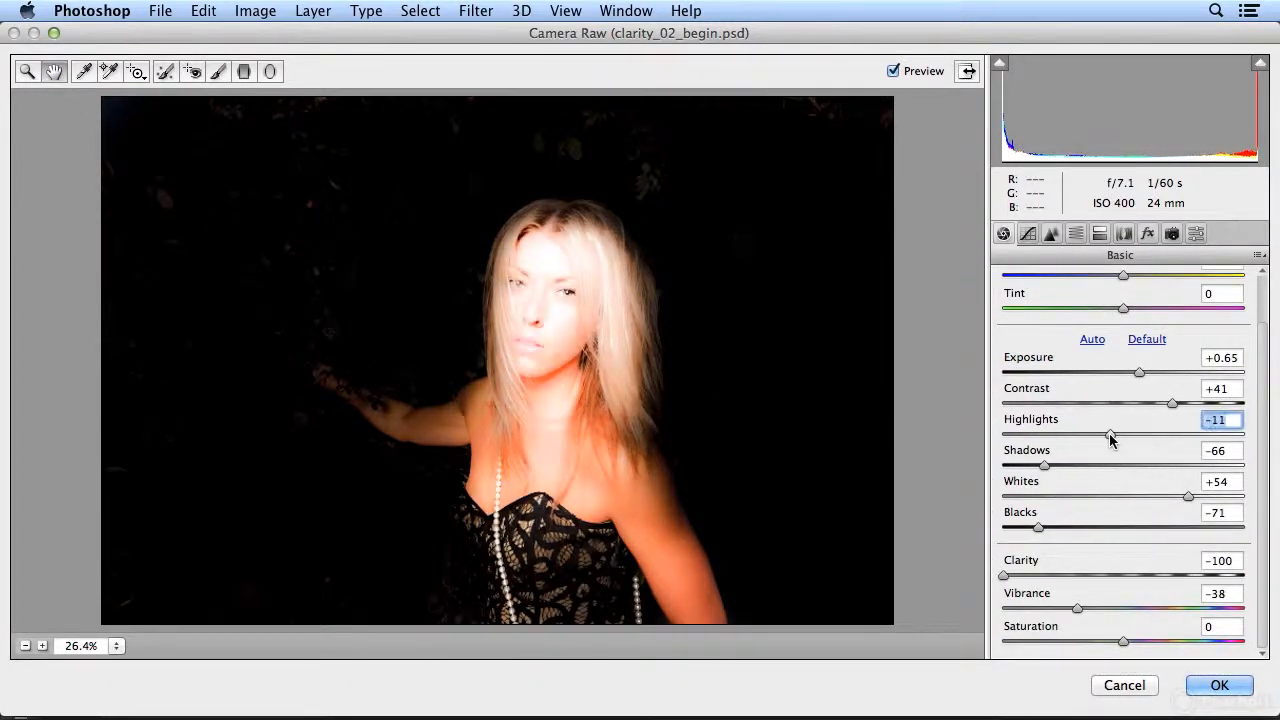
pyautogui.moveTo(1192, 501); pyautogui.dragTo(1153, 501)
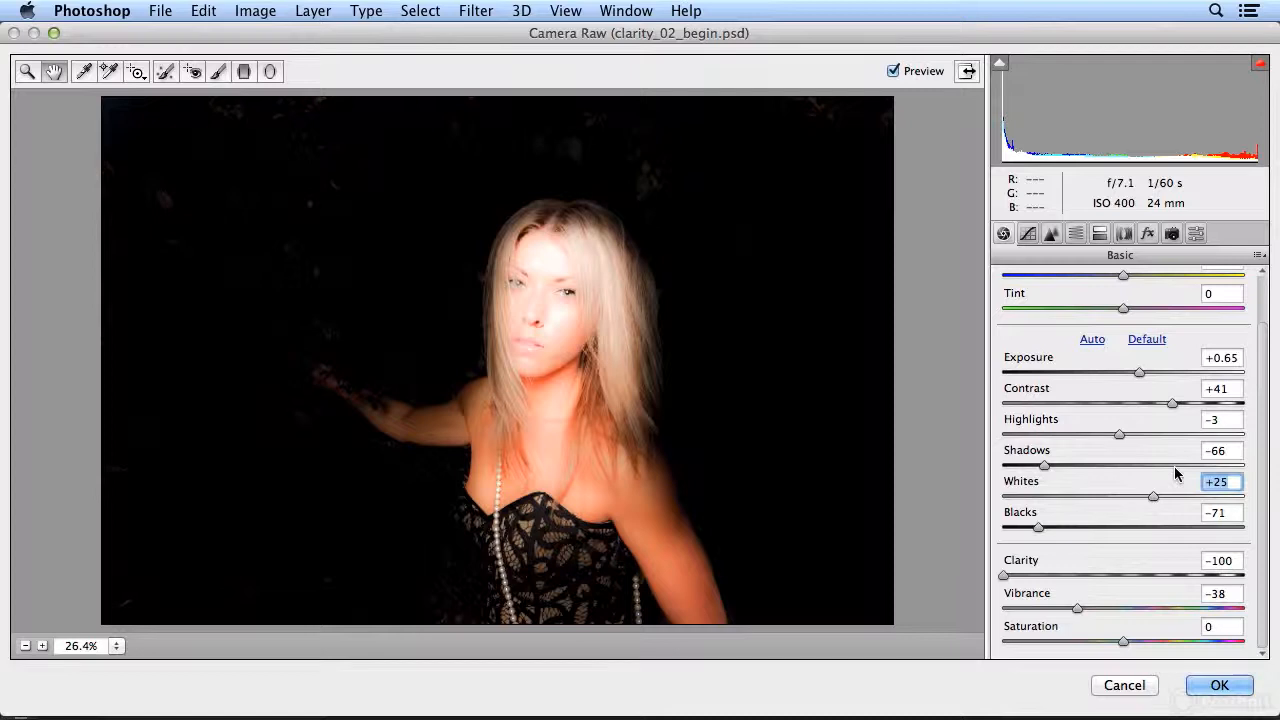
# Step: Save all the current Camera Raw settings as a new preset named "dark ethereal"
pyautogui.click(1197, 241)
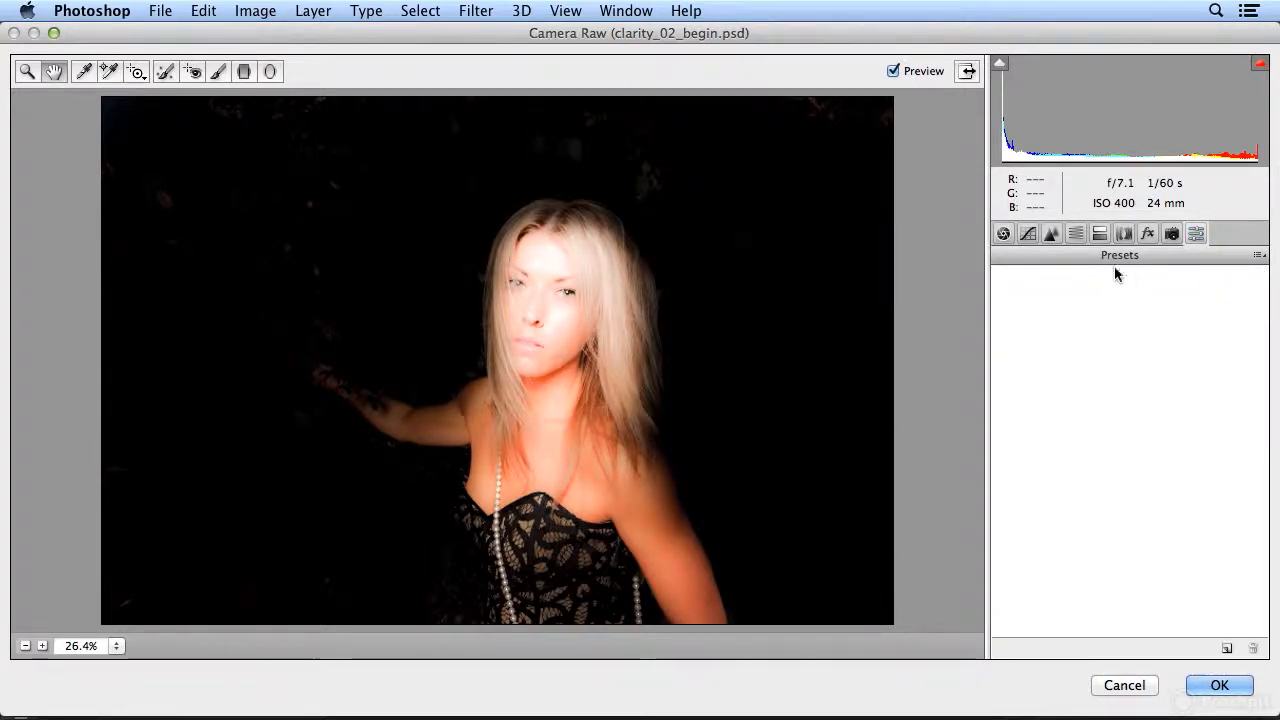
pyautogui.click(1005, 236)
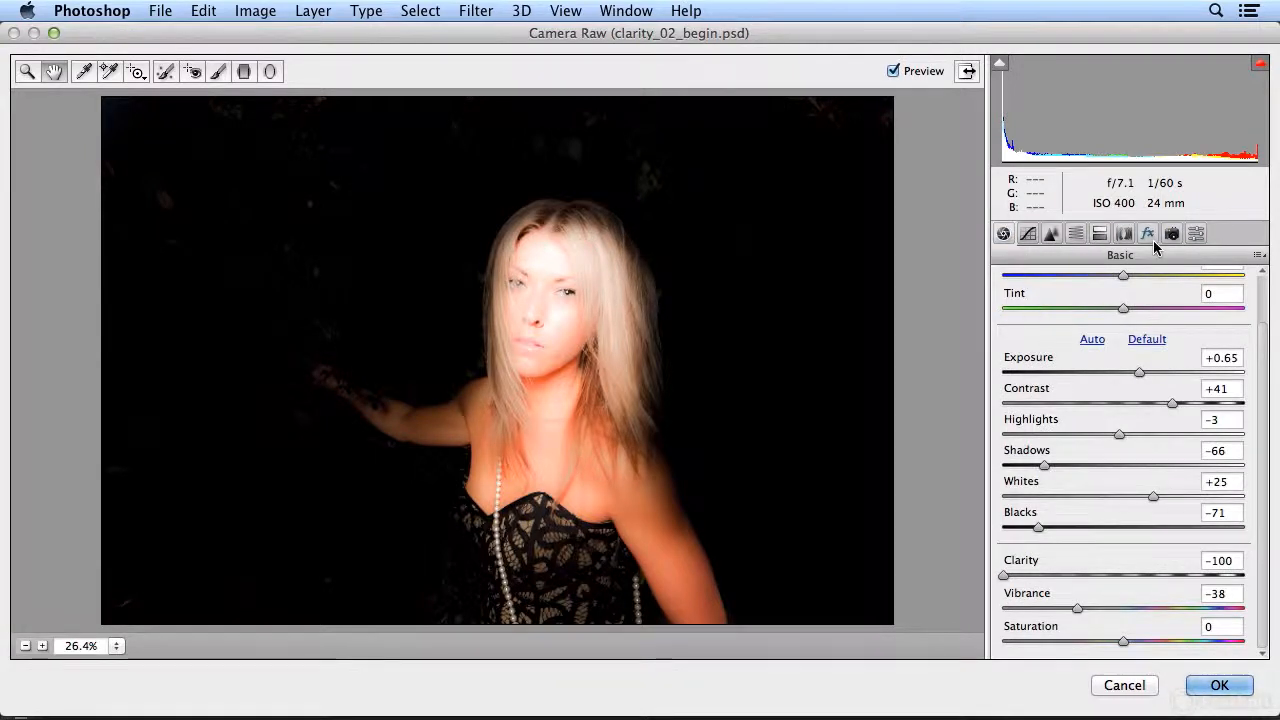
pyautogui.click(1099, 234)
pyautogui.click(1123, 234)
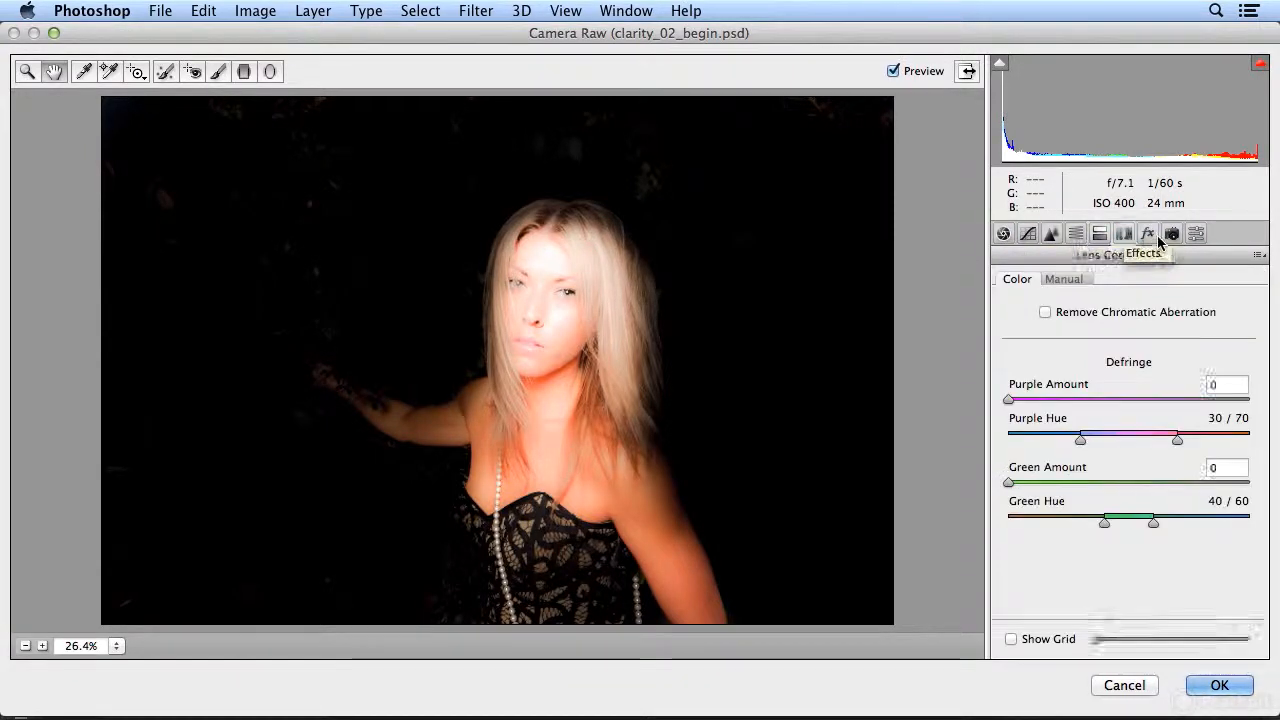
pyautogui.click(1147, 234)
pyautogui.click(1171, 234)
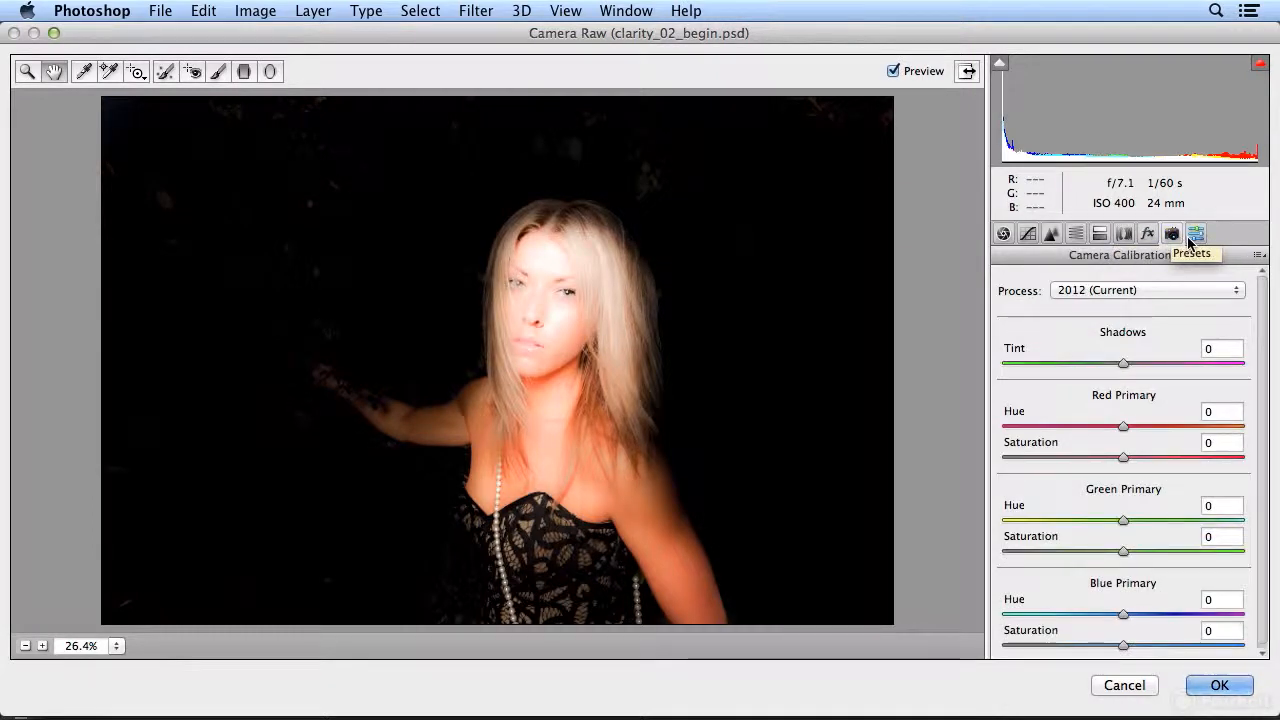
pyautogui.click(1192, 236)
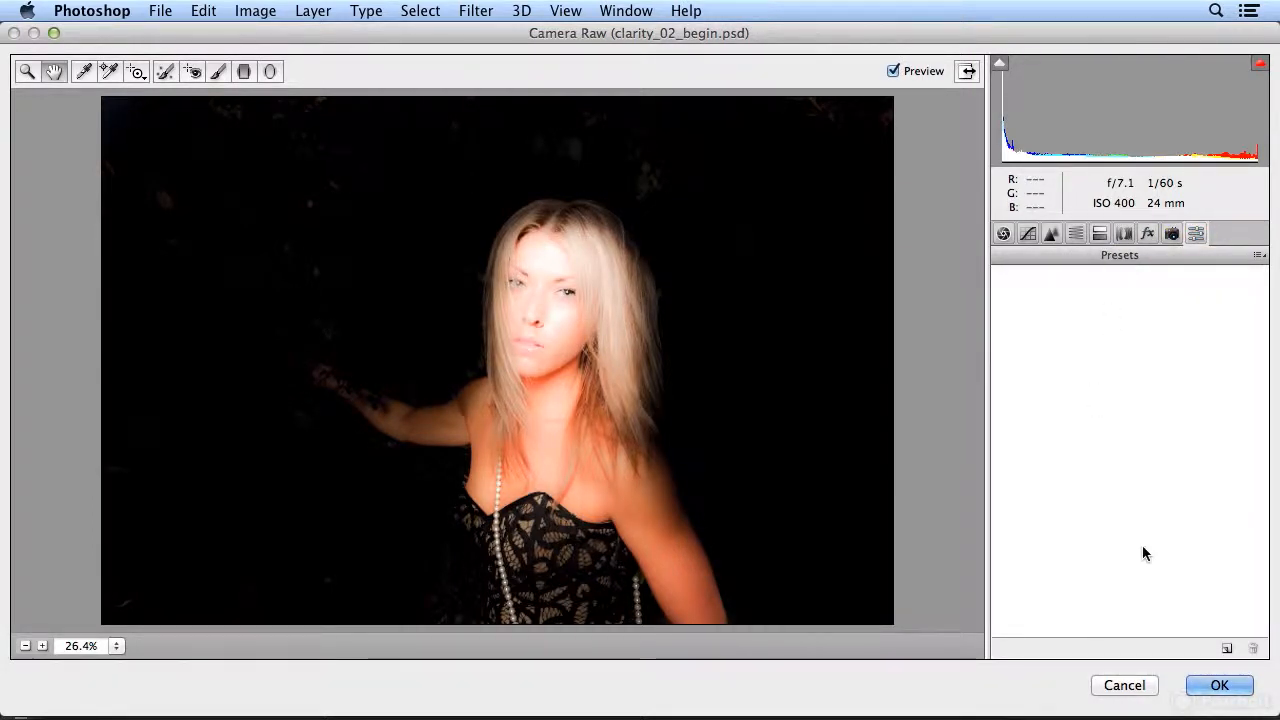
pyautogui.click(1226, 649)
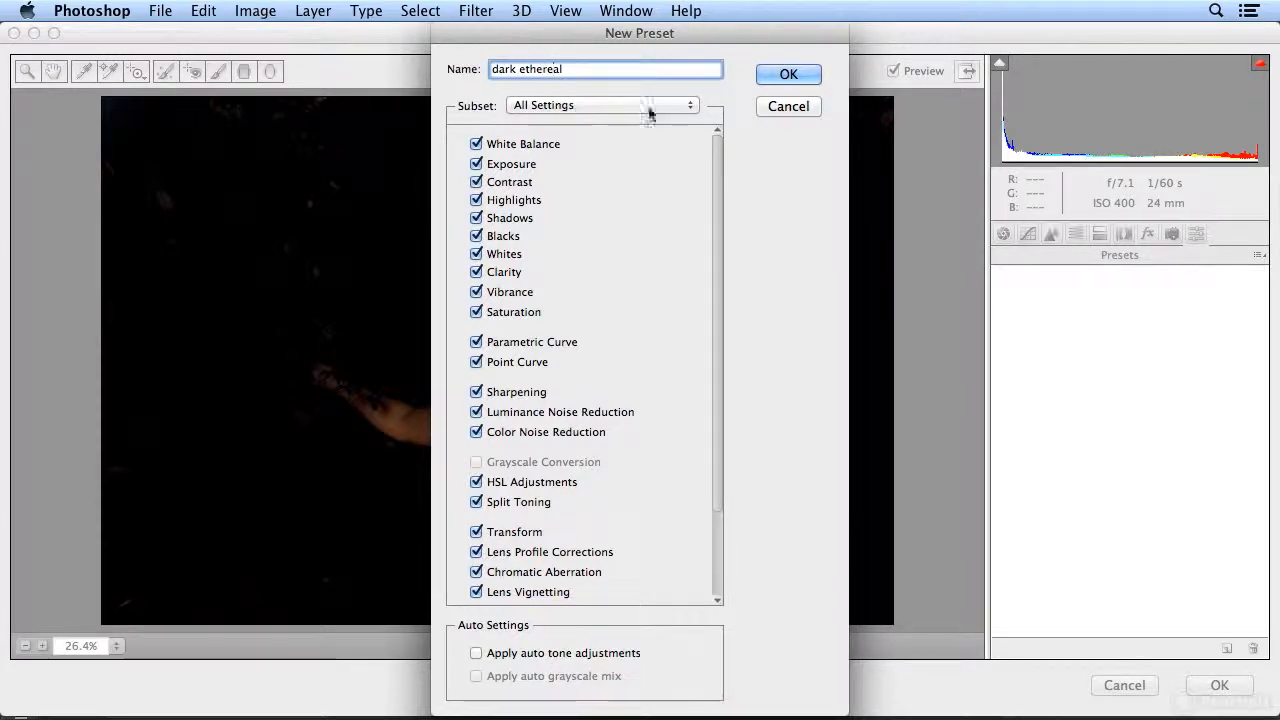
pyautogui.click(788, 75)
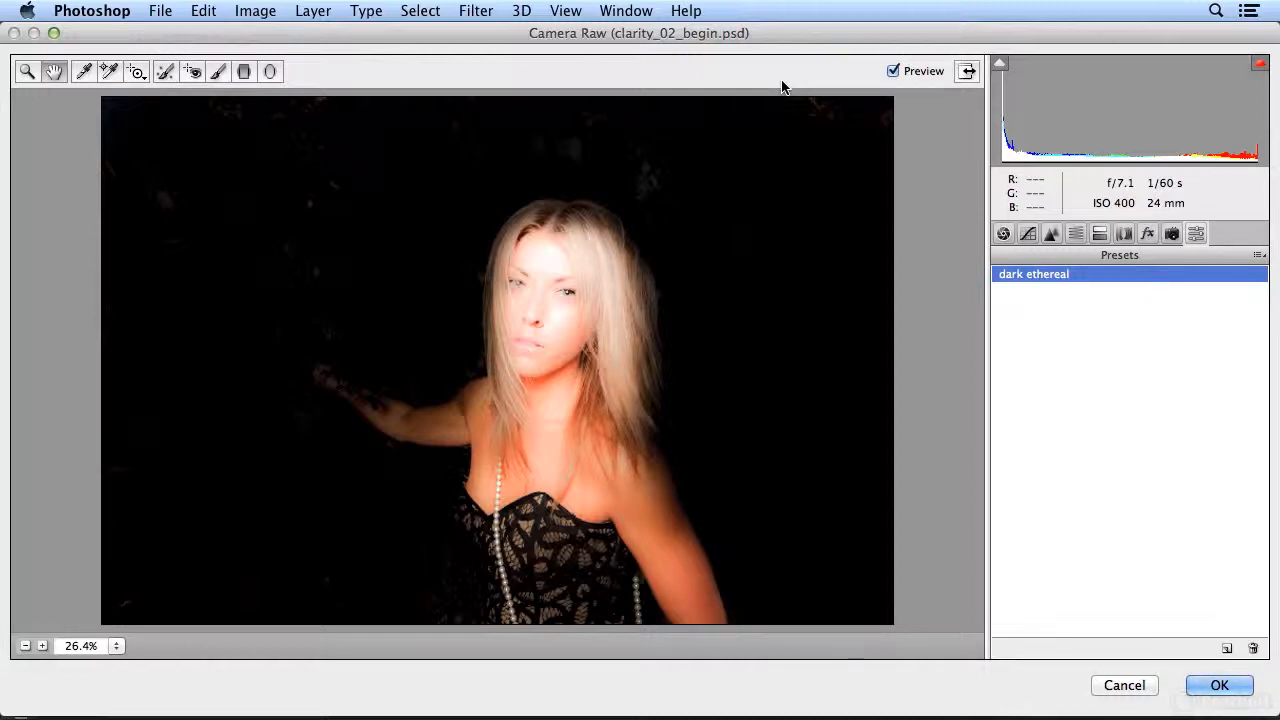
# Step: Create a harder look by setting Clarity to +100, Blacks to -83, Vibrance to -56 and Highlights to +1
pyautogui.click(1003, 234)
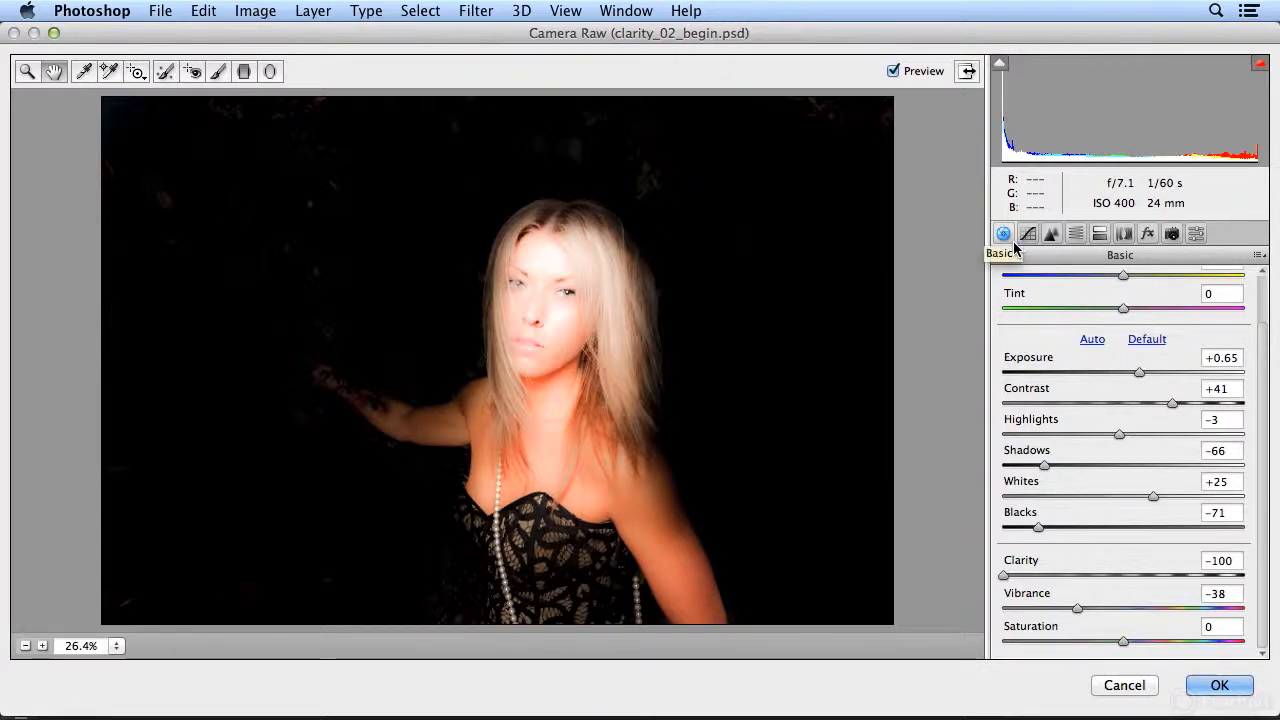
pyautogui.moveTo(1005, 577); pyautogui.dragTo(1262, 597)
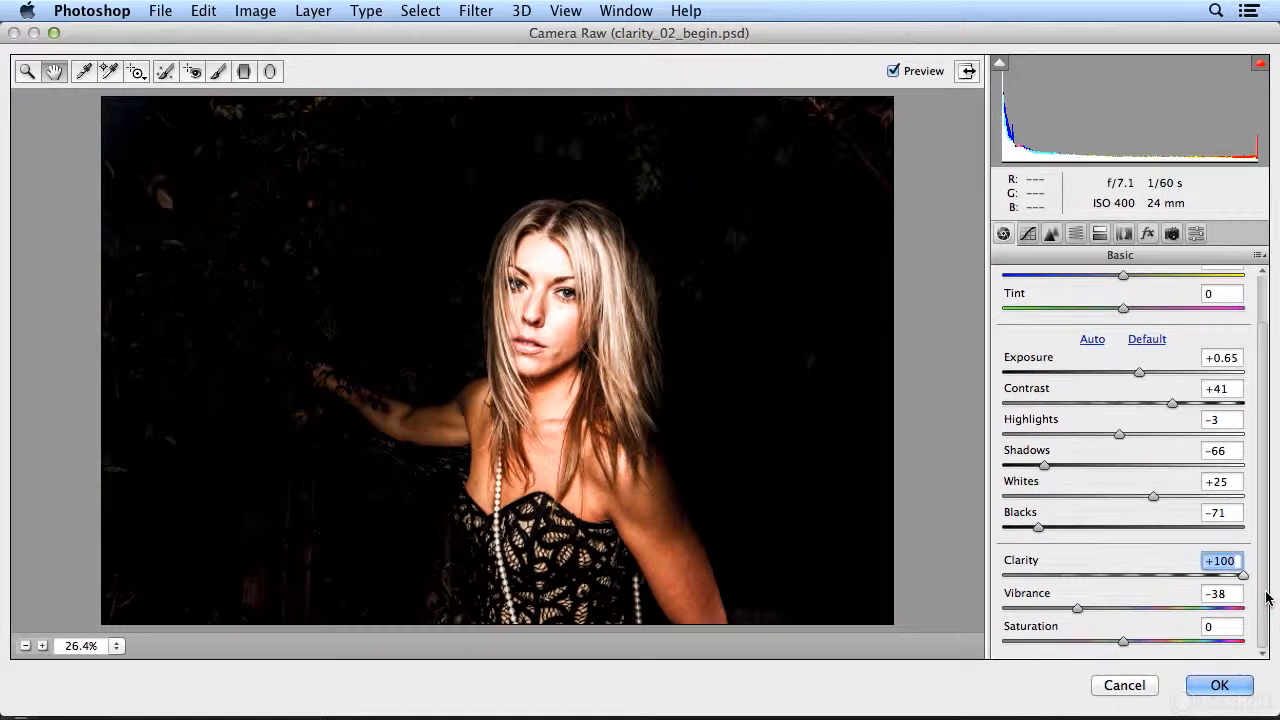
pyautogui.moveTo(1077, 608)
pyautogui.mouseDown()
pyautogui.moveTo(1106, 612)
pyautogui.moveTo(1068, 612)
pyautogui.moveTo(1081, 613)
pyautogui.mouseUp()
pyautogui.moveTo(1039, 527)
pyautogui.mouseDown()
pyautogui.moveTo(1098, 534)
pyautogui.moveTo(1006, 528)
pyautogui.moveTo(1023, 534)
pyautogui.mouseUp()
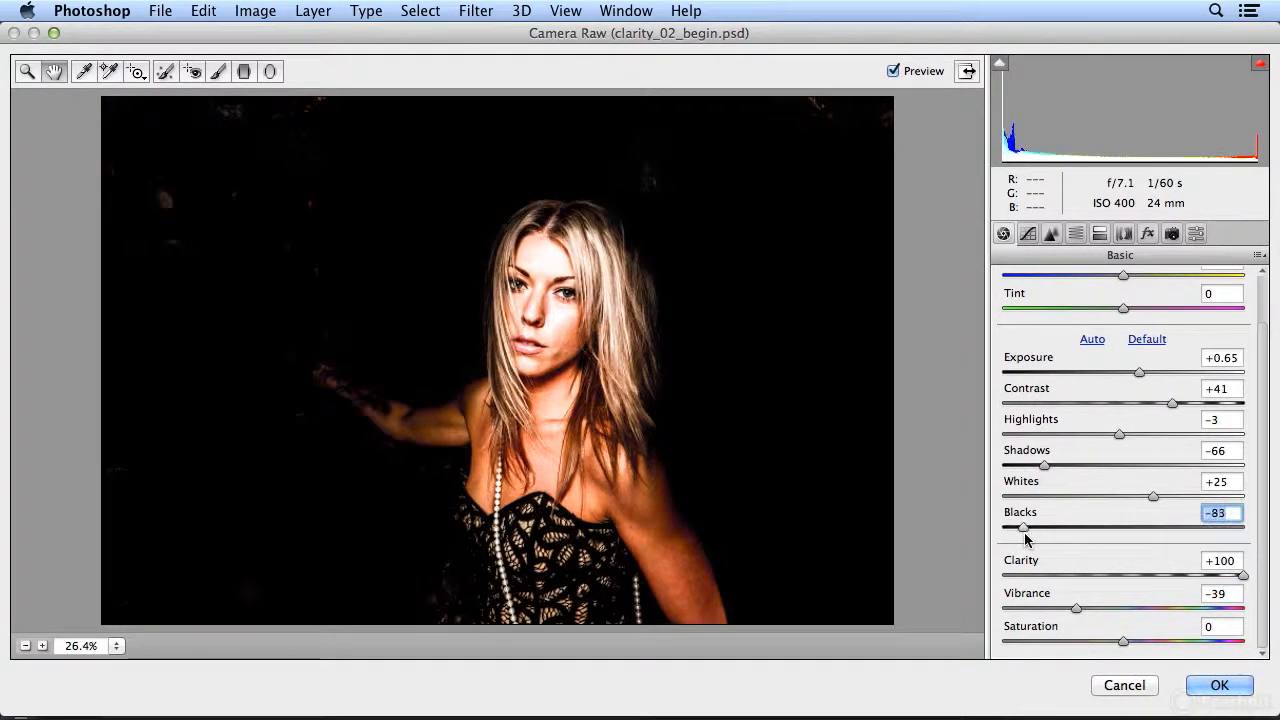
pyautogui.moveTo(1080, 608); pyautogui.dragTo(1064, 613)
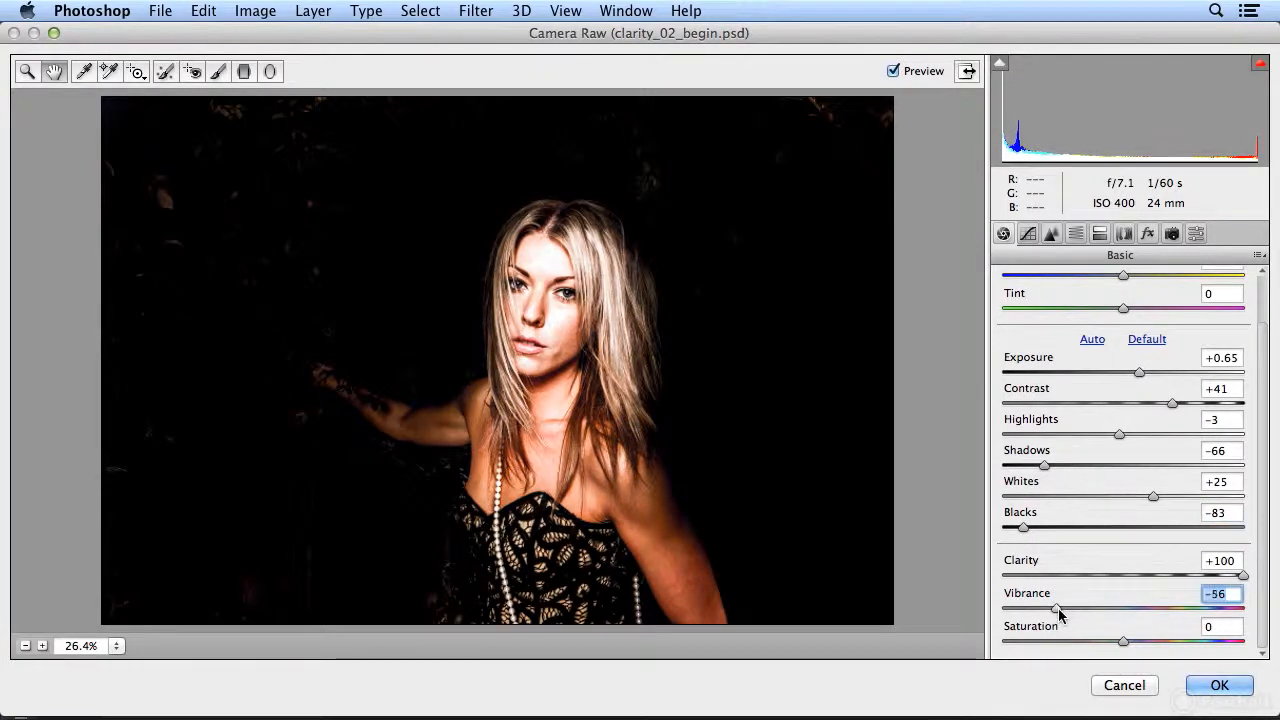
pyautogui.click(1048, 466)
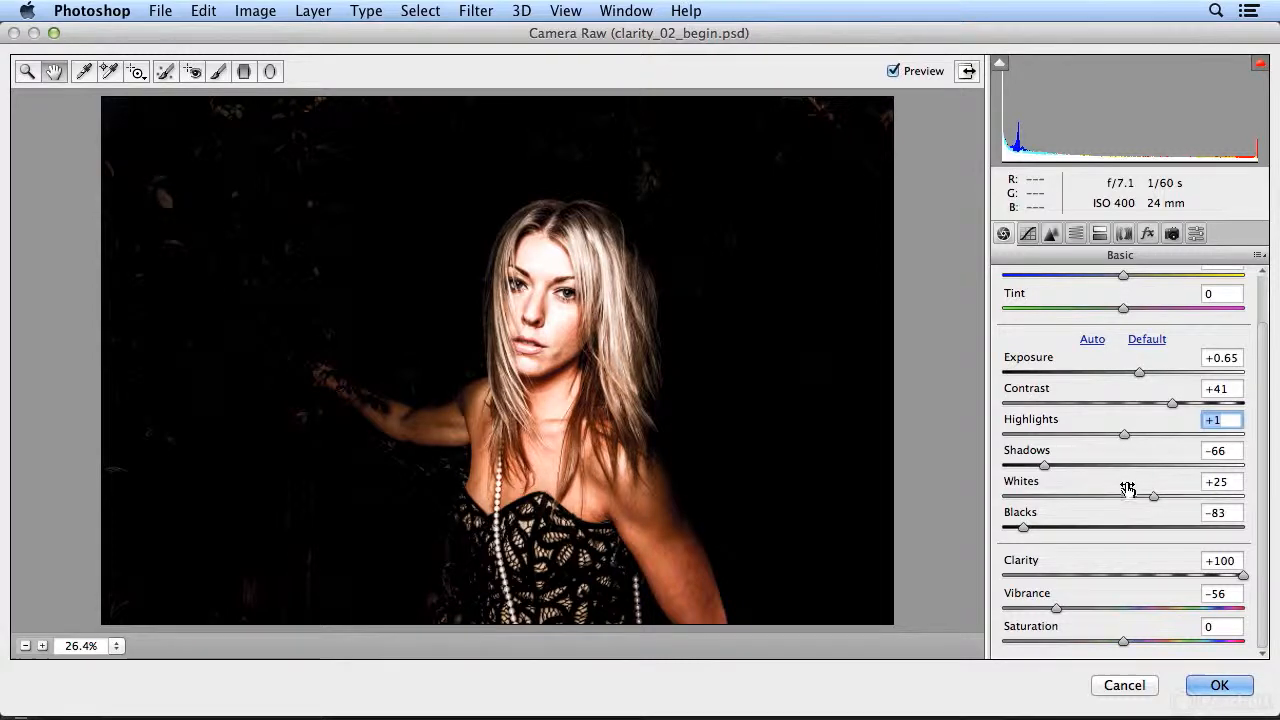
# Step: Save all the current settings as a second preset named "dark strong"
pyautogui.click(1196, 234)
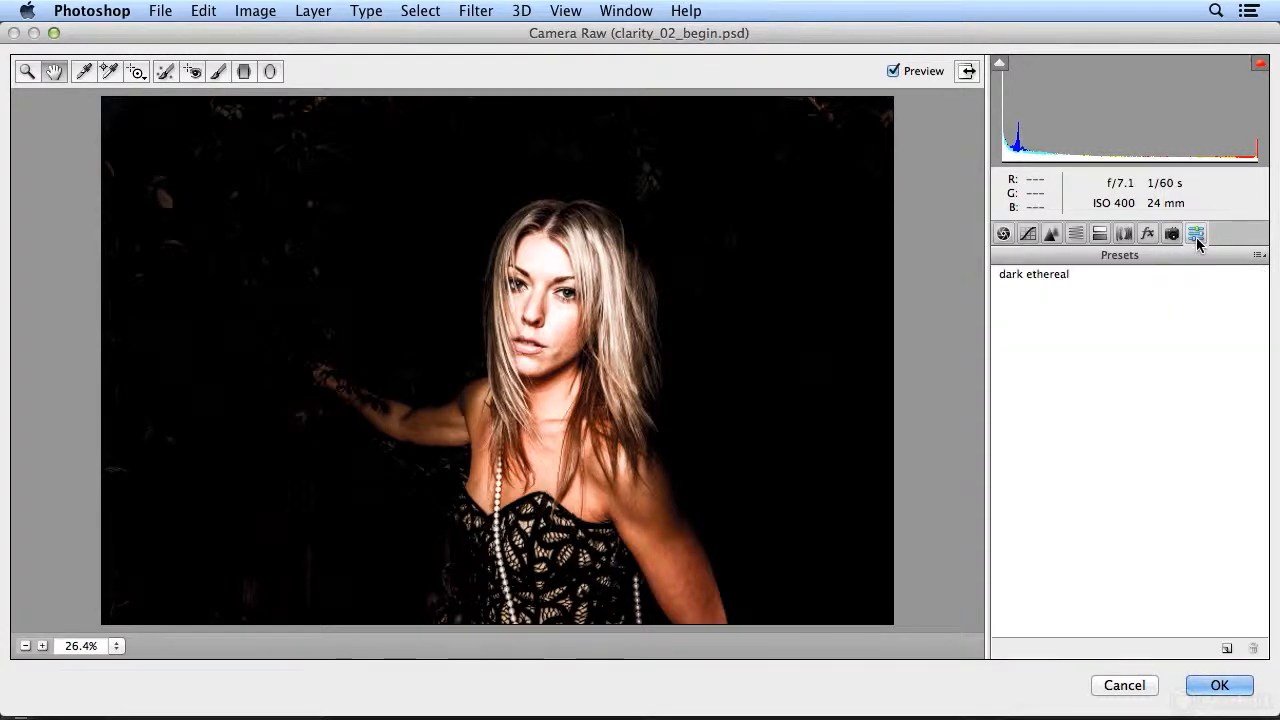
pyautogui.click(1228, 650)
pyautogui.write('d')
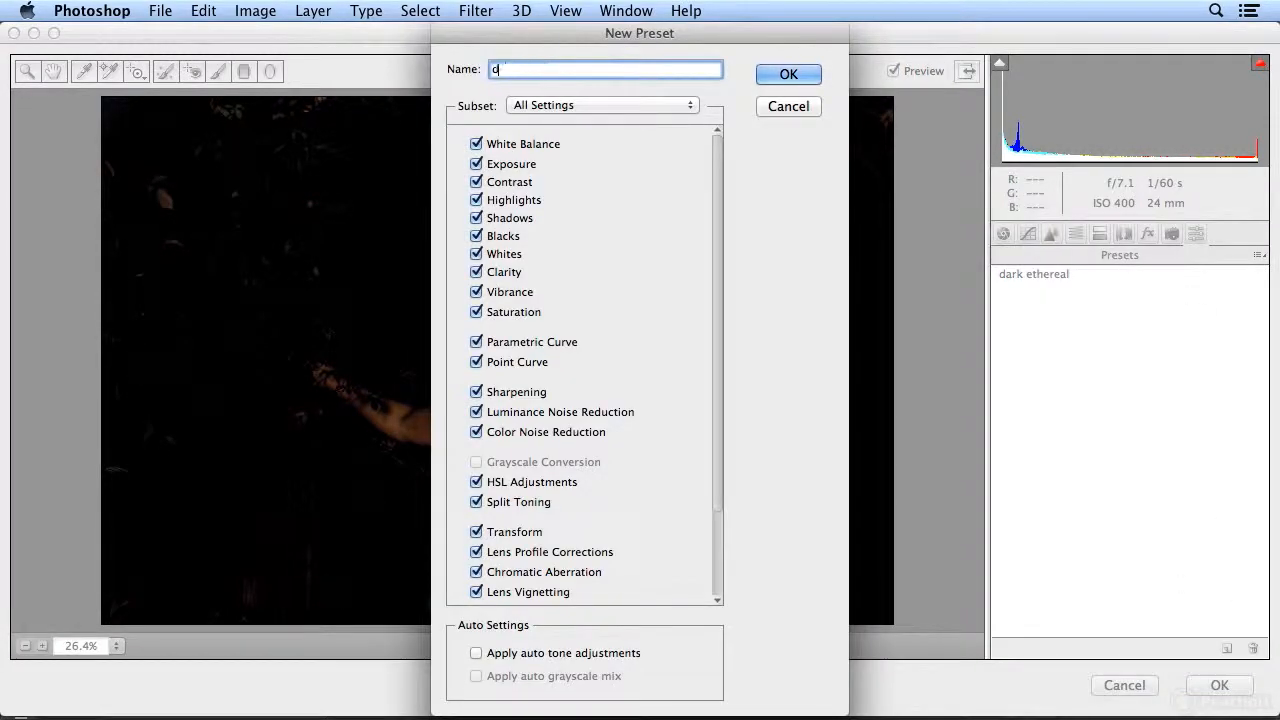
pyautogui.write('ark strong')
pyautogui.press('Return')
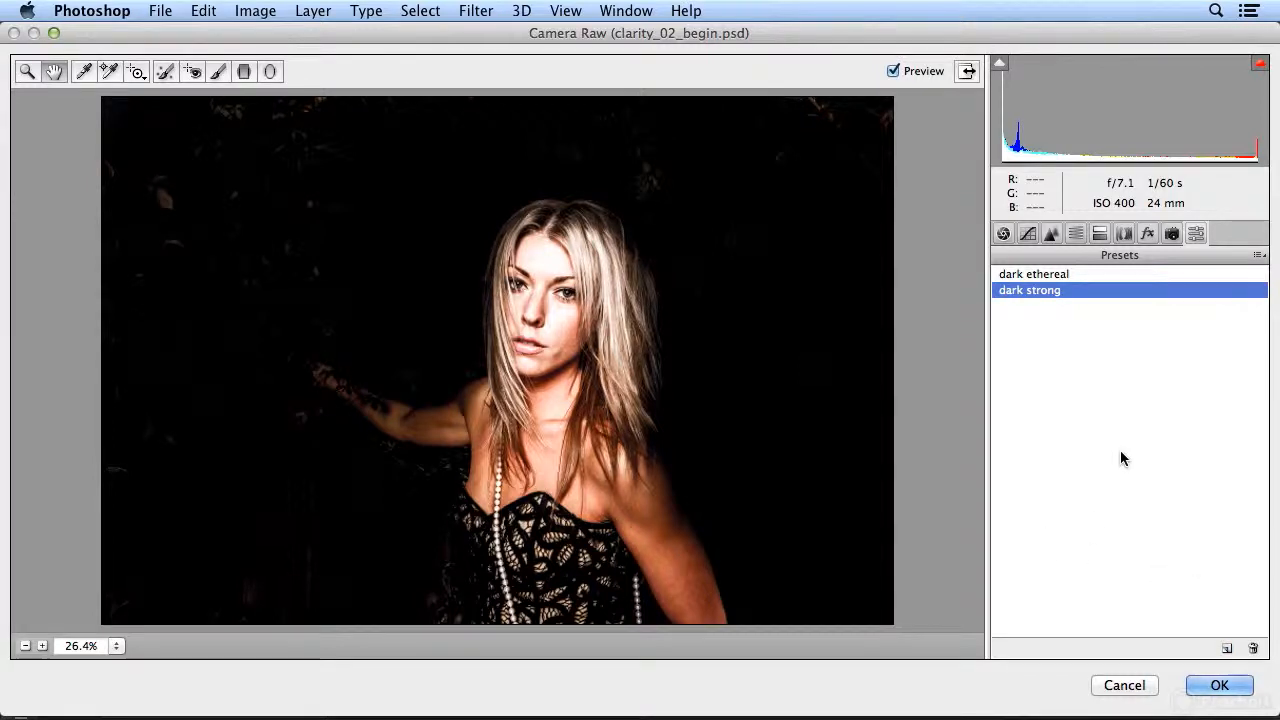
# Step: Paint a new Adjustment Brush adjustment over the irises and whites of both eyes at 300% zoom with a reduced brush size
pyautogui.press('super+plus')
pyautogui.press('super+plus')
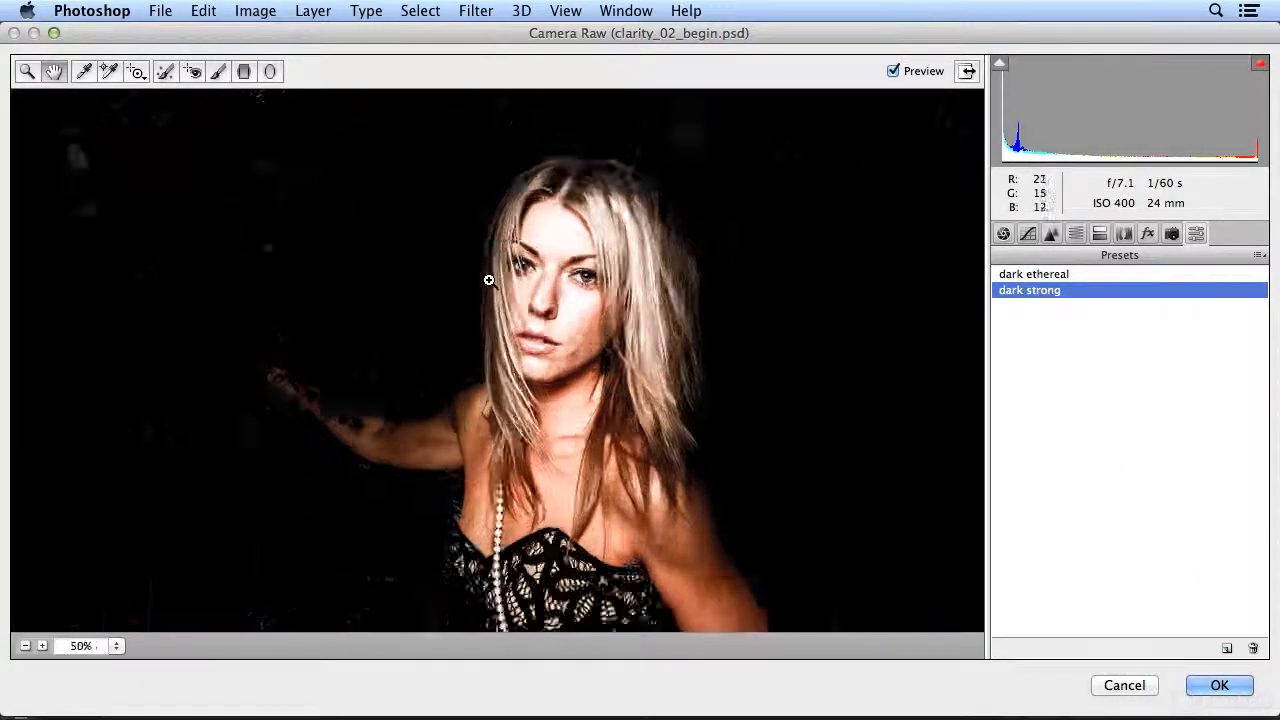
pyautogui.press('super+plus')
pyautogui.press('super+plus')
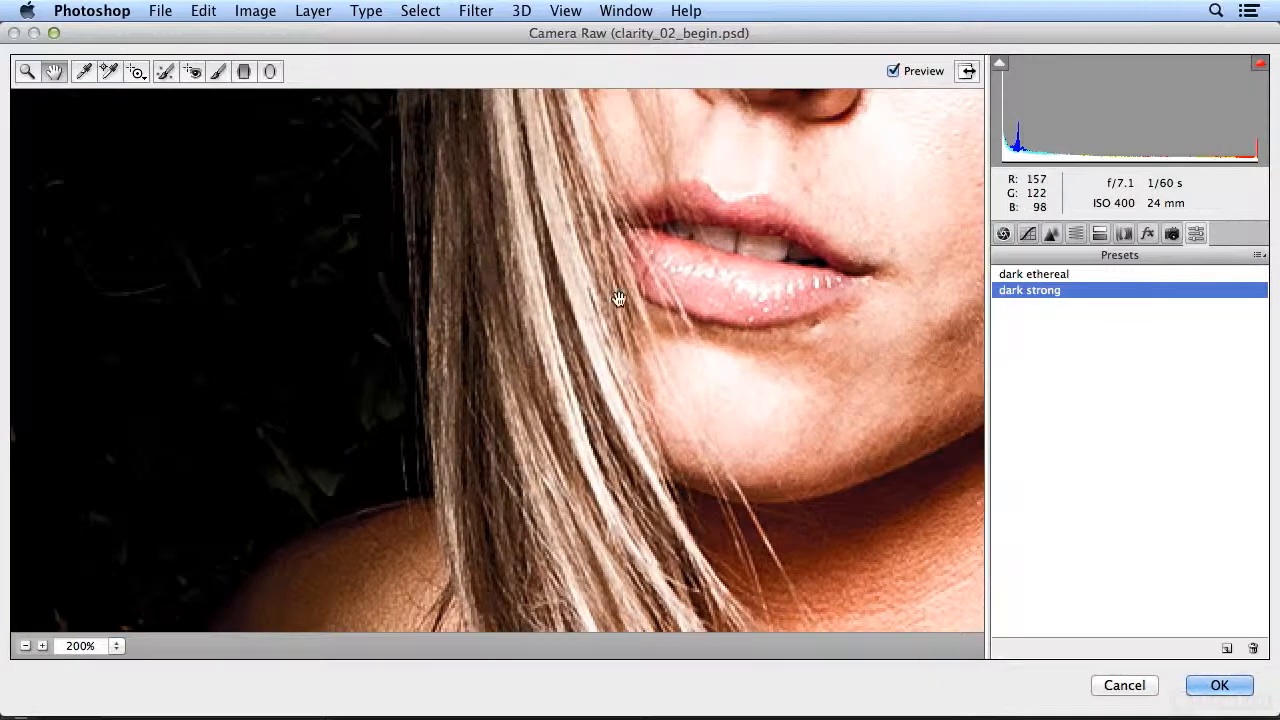
pyautogui.scroll(10, 619, 299)
pyautogui.scroll(-5, 619, 300)
pyautogui.moveTo(625, 467); pyautogui.dragTo(347, 484)
pyautogui.click(218, 71)
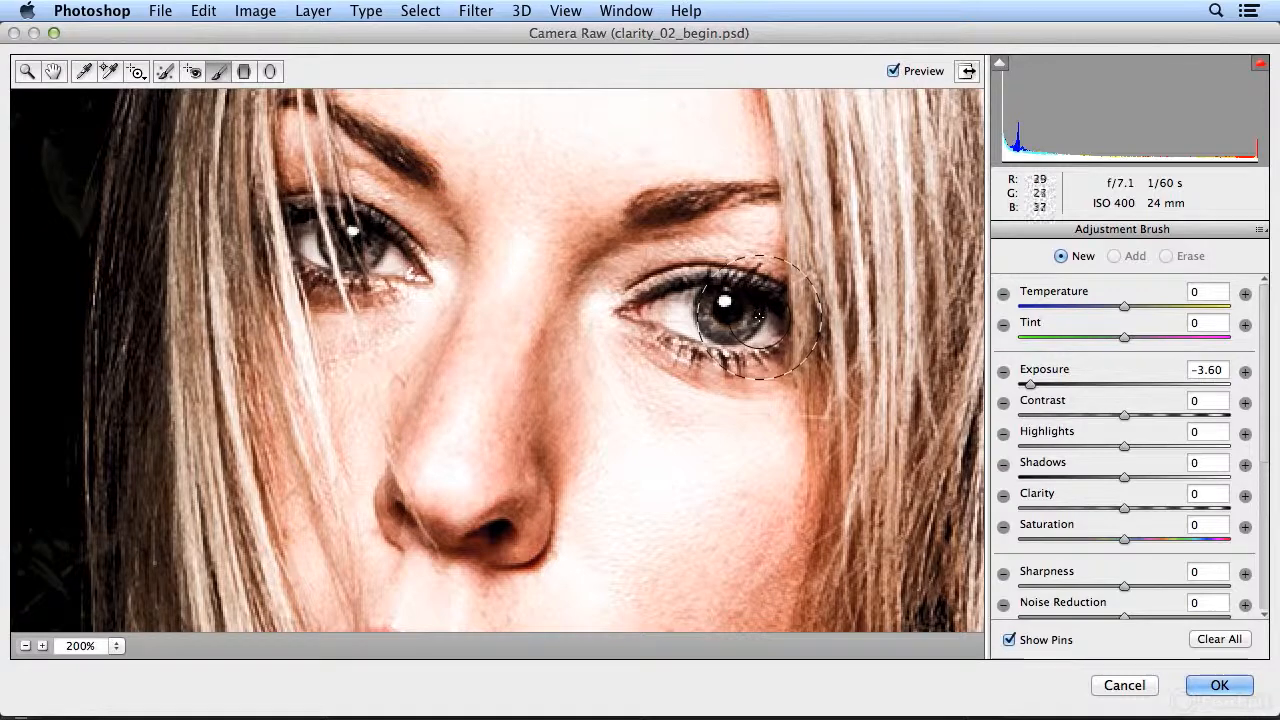
pyautogui.press('super+equal')
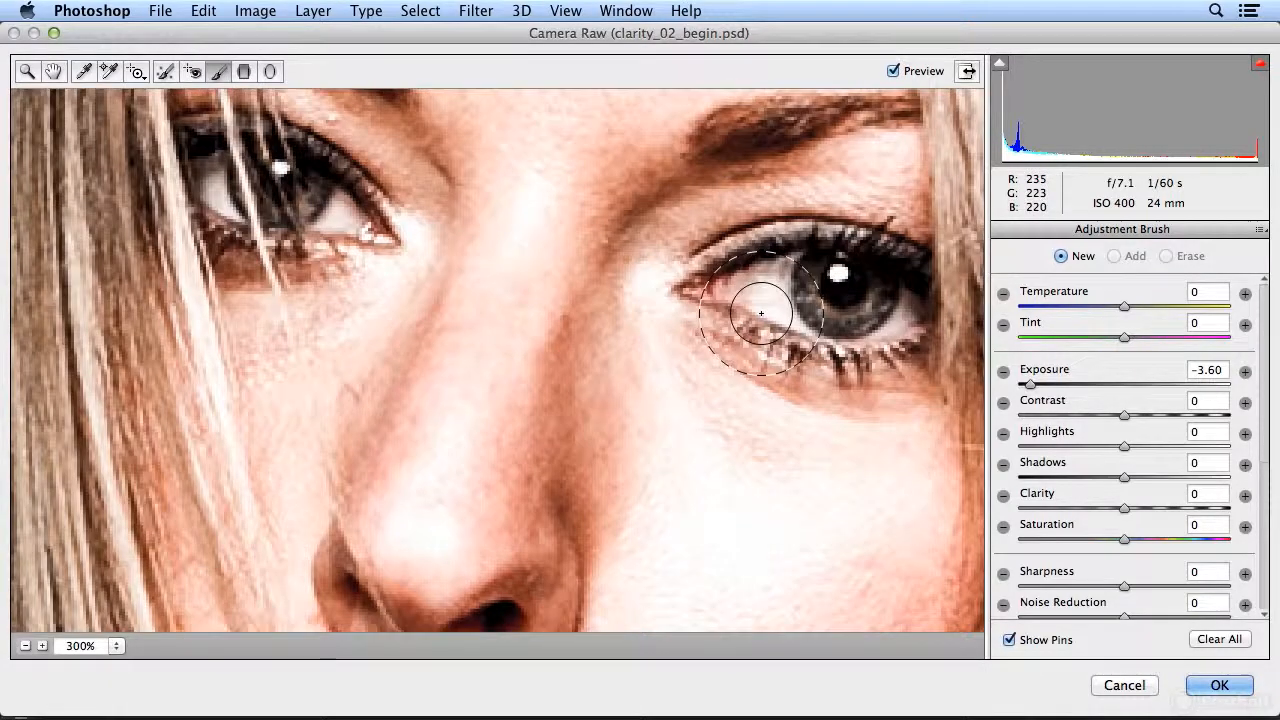
pyautogui.press('[')
pyautogui.press('[')
pyautogui.press('[')
pyautogui.press('[')
pyautogui.press('[')
pyautogui.press('[')
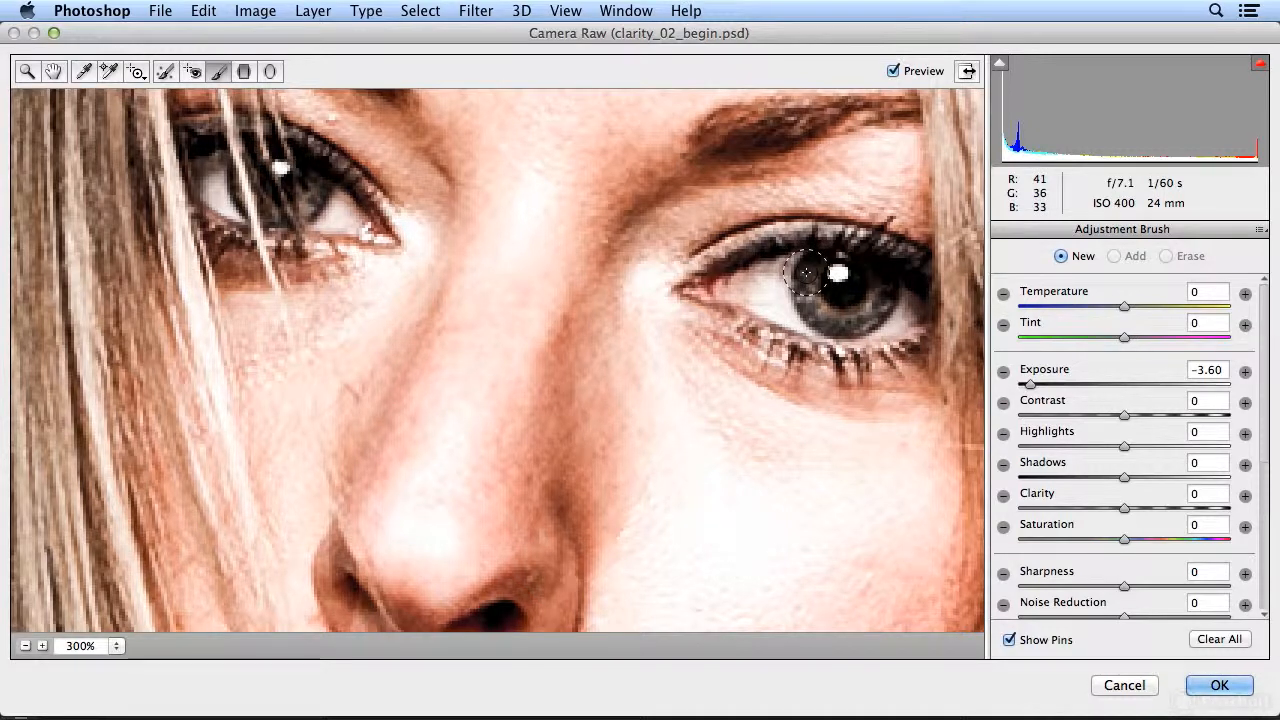
pyautogui.moveTo(805, 272)
pyautogui.mouseDown()
pyautogui.moveTo(800, 300)
pyautogui.moveTo(825, 330)
pyautogui.moveTo(875, 335)
pyautogui.moveTo(870, 308)
pyautogui.moveTo(762, 285)
pyautogui.moveTo(782, 318)
pyautogui.mouseUp()
pyautogui.moveTo(180, 188)
pyautogui.mouseDown()
pyautogui.moveTo(345, 215)
pyautogui.moveTo(213, 185)
pyautogui.moveTo(260, 210)
pyautogui.moveTo(250, 215)
pyautogui.moveTo(313, 203)
pyautogui.moveTo(338, 214)
pyautogui.mouseUp()
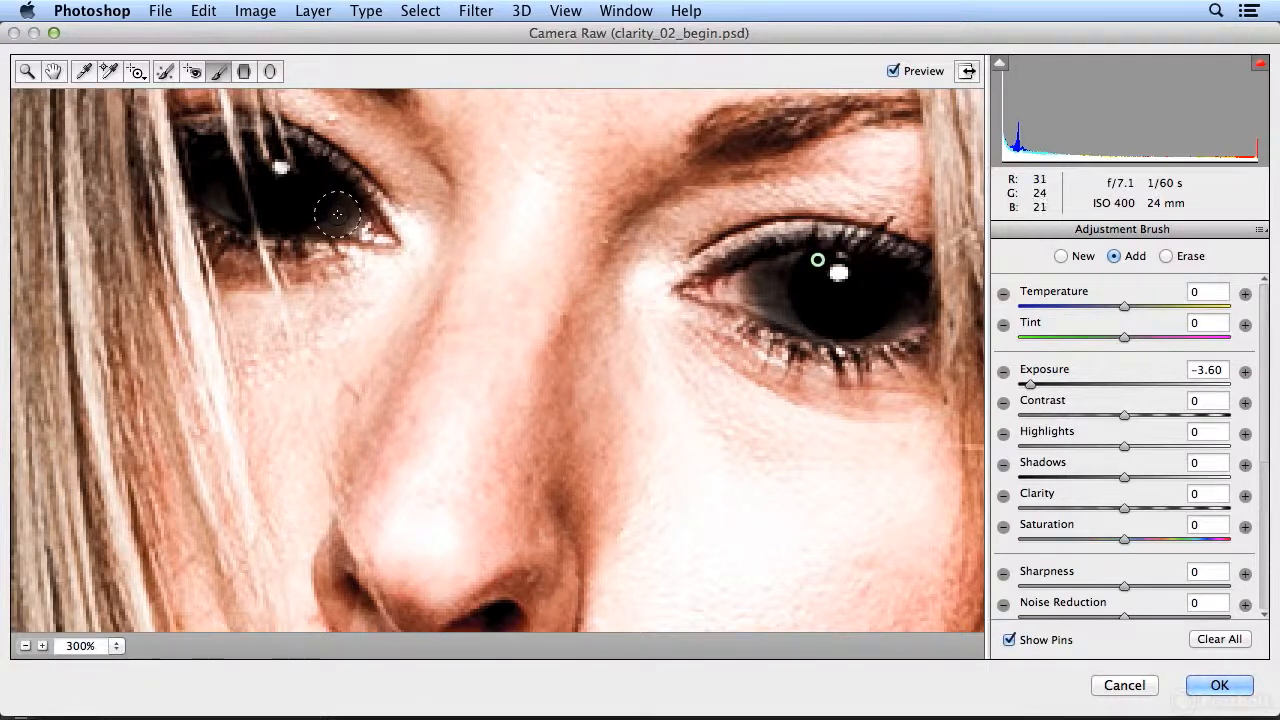
# Step: Erase the brush adjustment from the skin, lids and lashes around both eyes
pyautogui.click(1166, 256)
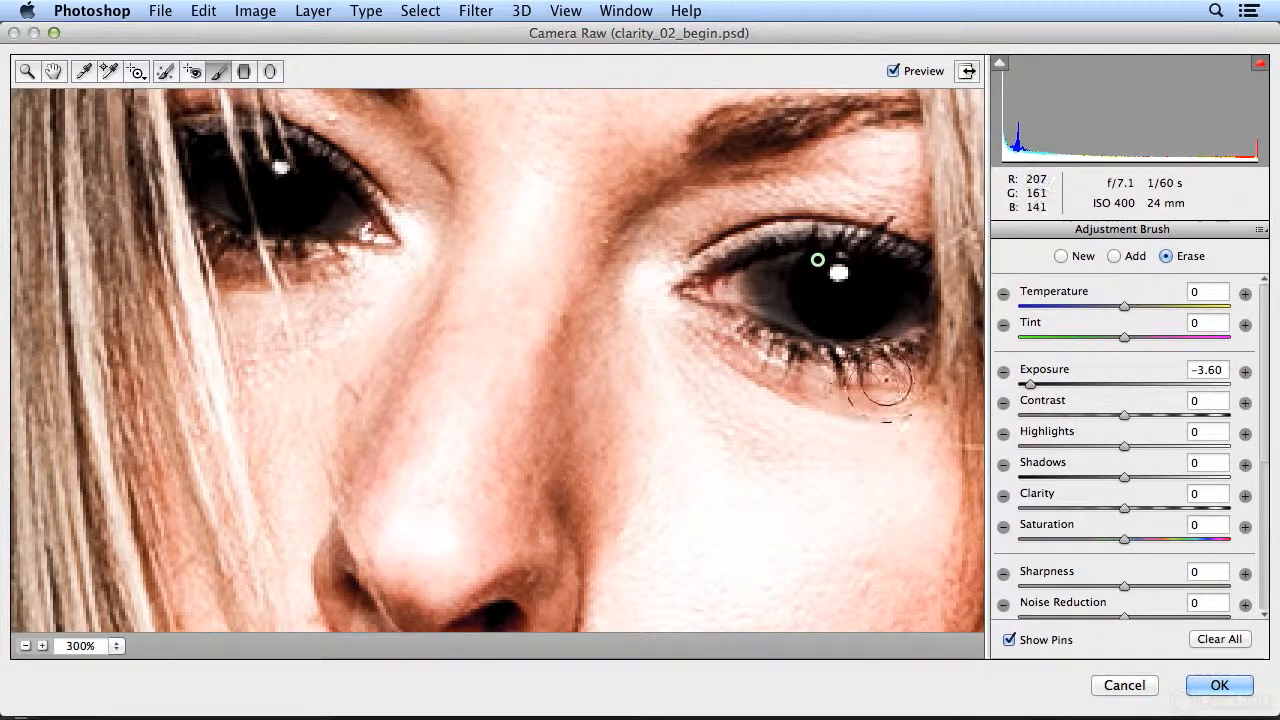
pyautogui.moveTo(315, 289)
pyautogui.mouseDown()
pyautogui.moveTo(212, 272)
pyautogui.moveTo(225, 268)
pyautogui.mouseUp()
pyautogui.moveTo(355, 121)
pyautogui.mouseDown()
pyautogui.moveTo(285, 90)
pyautogui.moveTo(218, 92)
pyautogui.moveTo(322, 100)
pyautogui.moveTo(405, 151)
pyautogui.mouseUp()
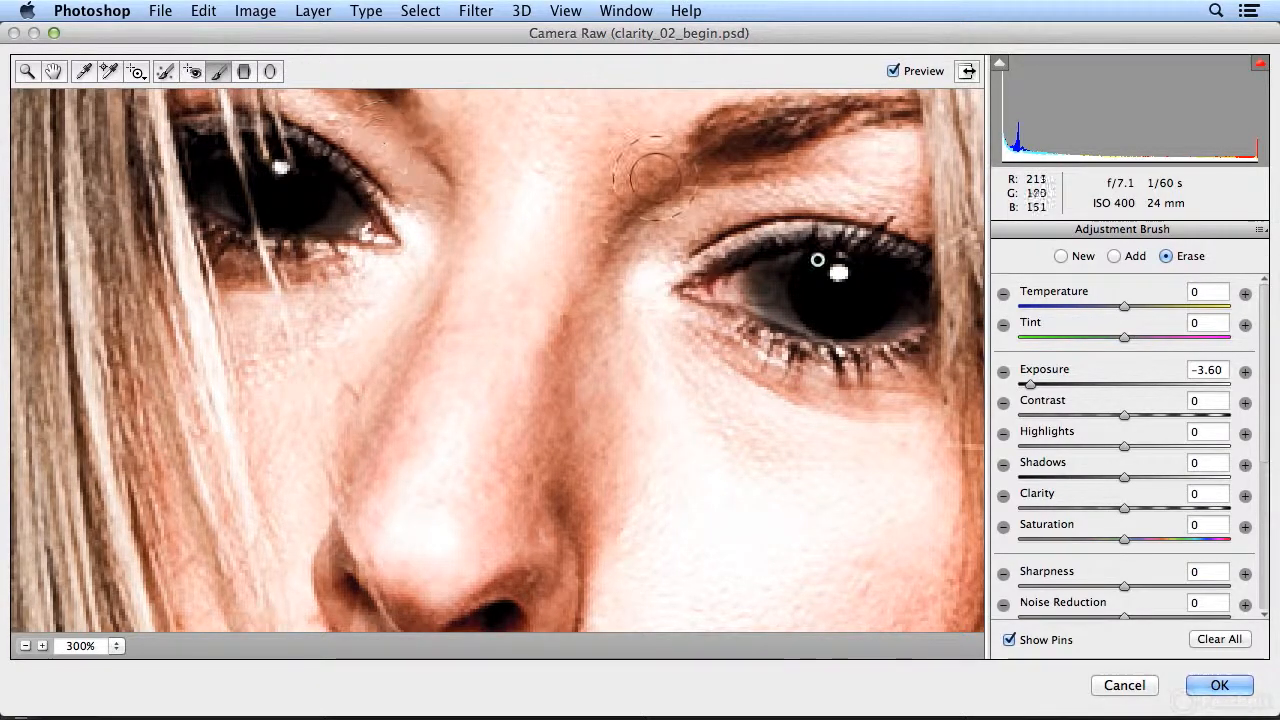
pyautogui.moveTo(764, 209)
pyautogui.mouseDown()
pyautogui.moveTo(909, 205)
pyautogui.moveTo(762, 204)
pyautogui.mouseUp()
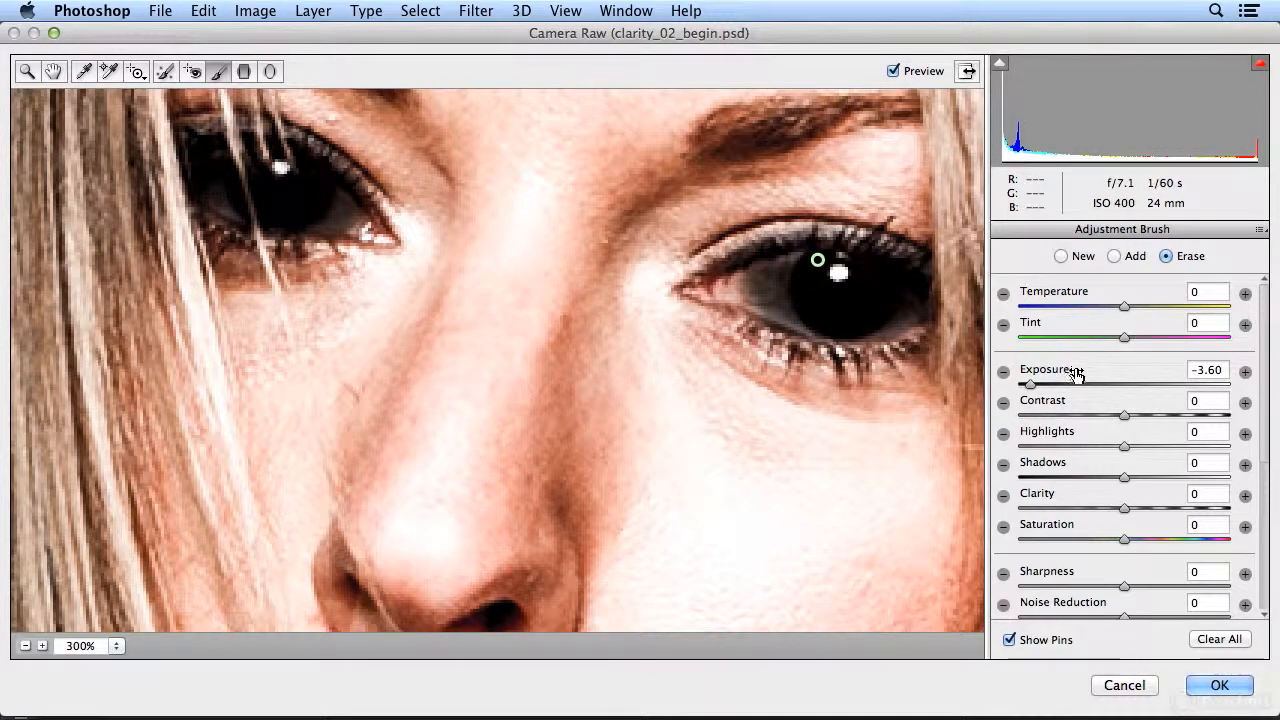
# Step: Brighten and define the painted eyes by setting Exposure to +1.00, Contrast to +74, Shadows to -53 and Sharpness to +58
pyautogui.moveTo(1036, 391)
pyautogui.mouseDown()
pyautogui.moveTo(1187, 399)
pyautogui.moveTo(1171, 400)
pyautogui.mouseUp()
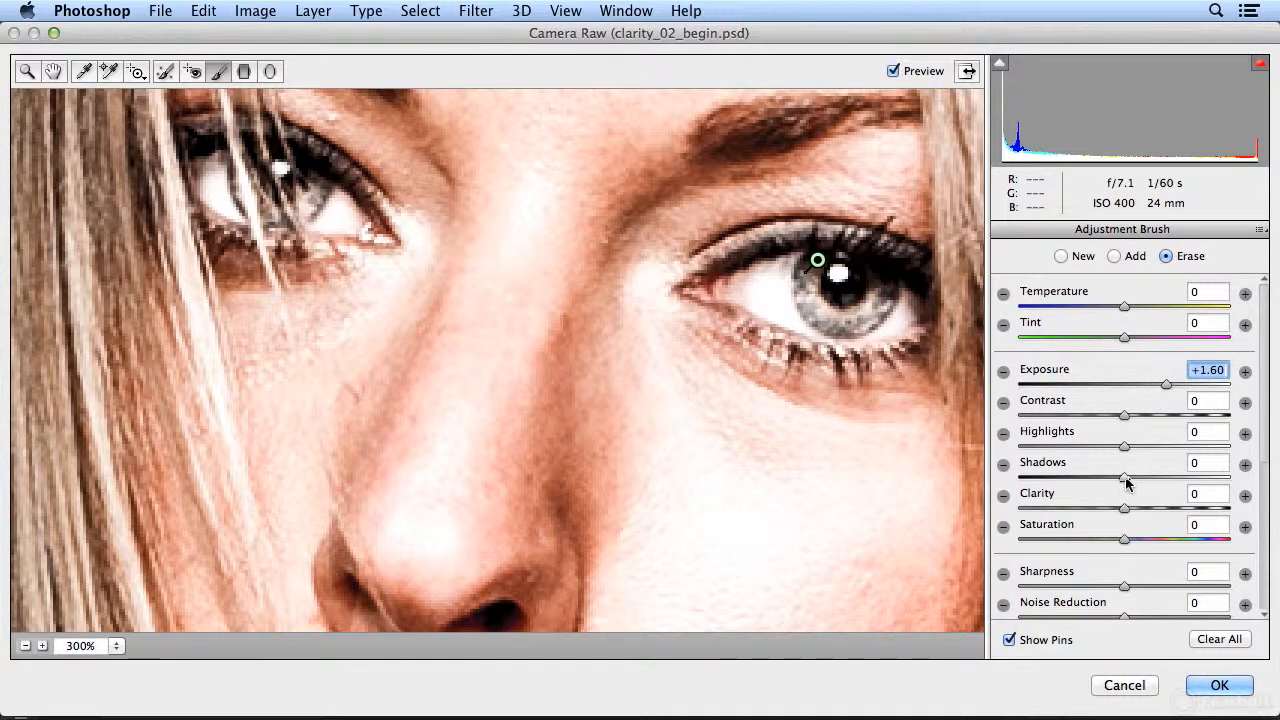
pyautogui.moveTo(1127, 483); pyautogui.dragTo(1070, 487)
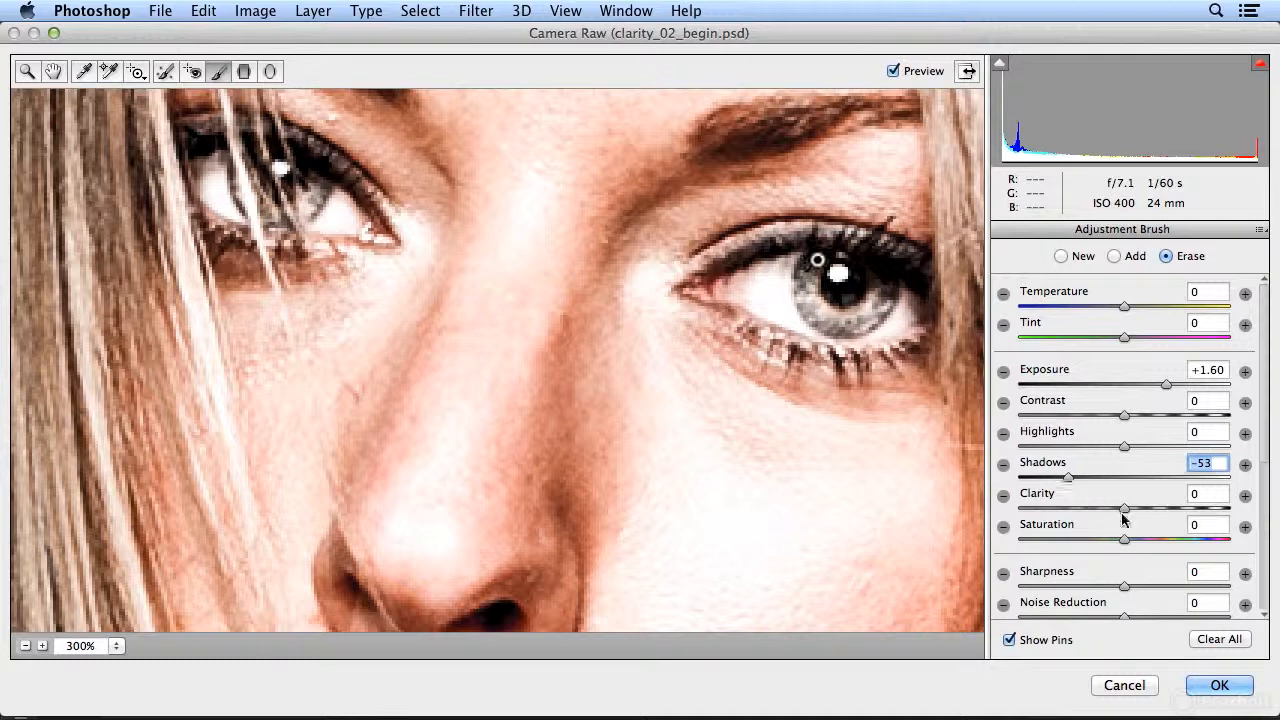
pyautogui.moveTo(1131, 419); pyautogui.dragTo(1152, 386)
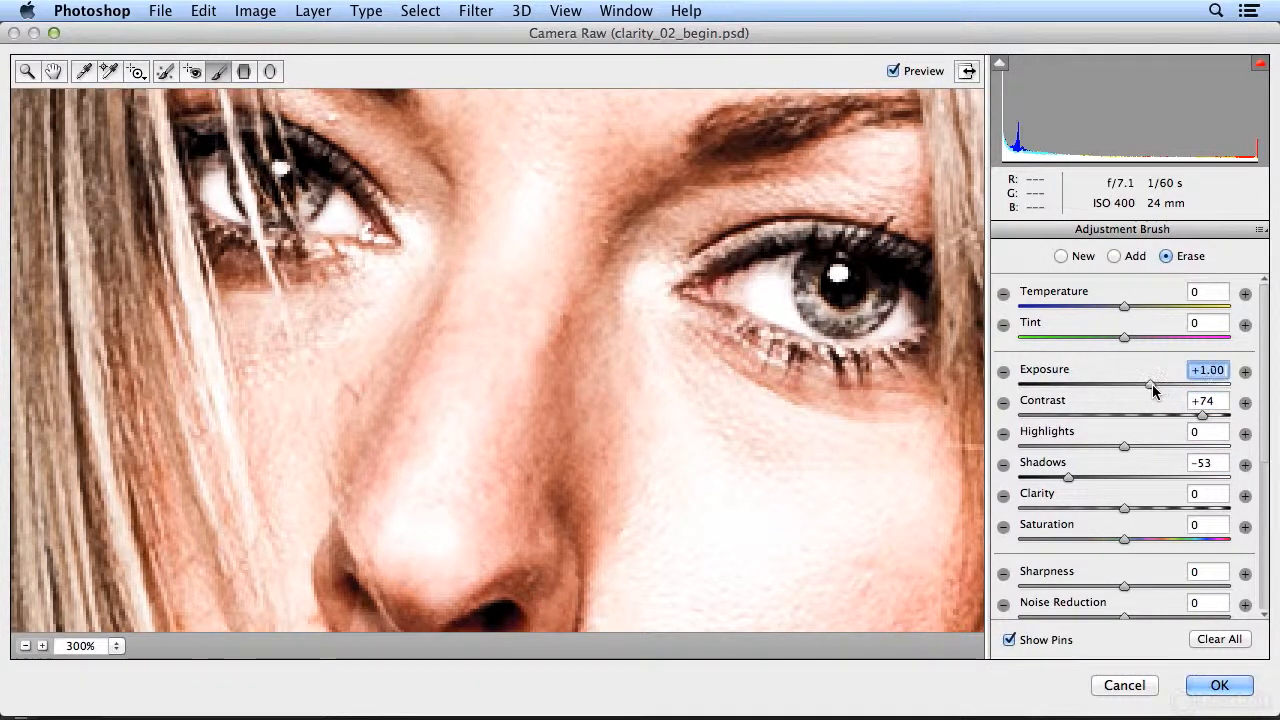
pyautogui.scroll(-5, 1271, 500)
pyautogui.scroll(-1, 1271, 556)
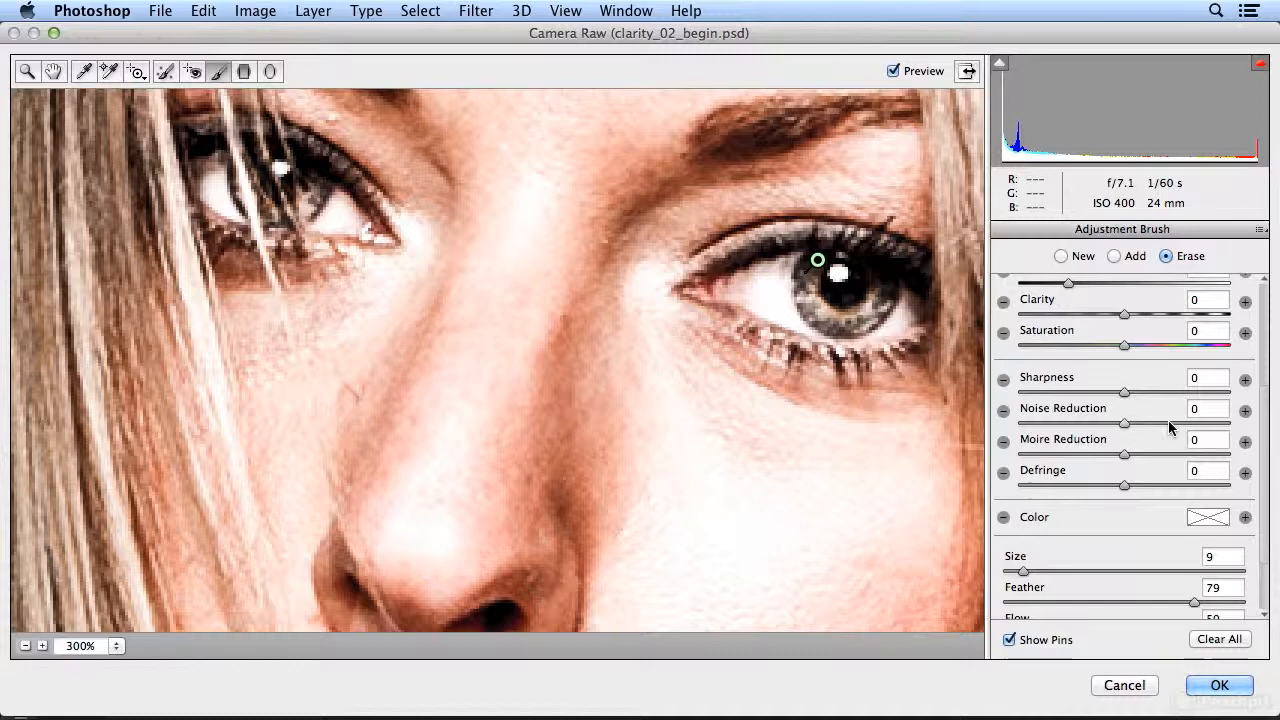
pyautogui.moveTo(1124, 392); pyautogui.dragTo(1190, 407)
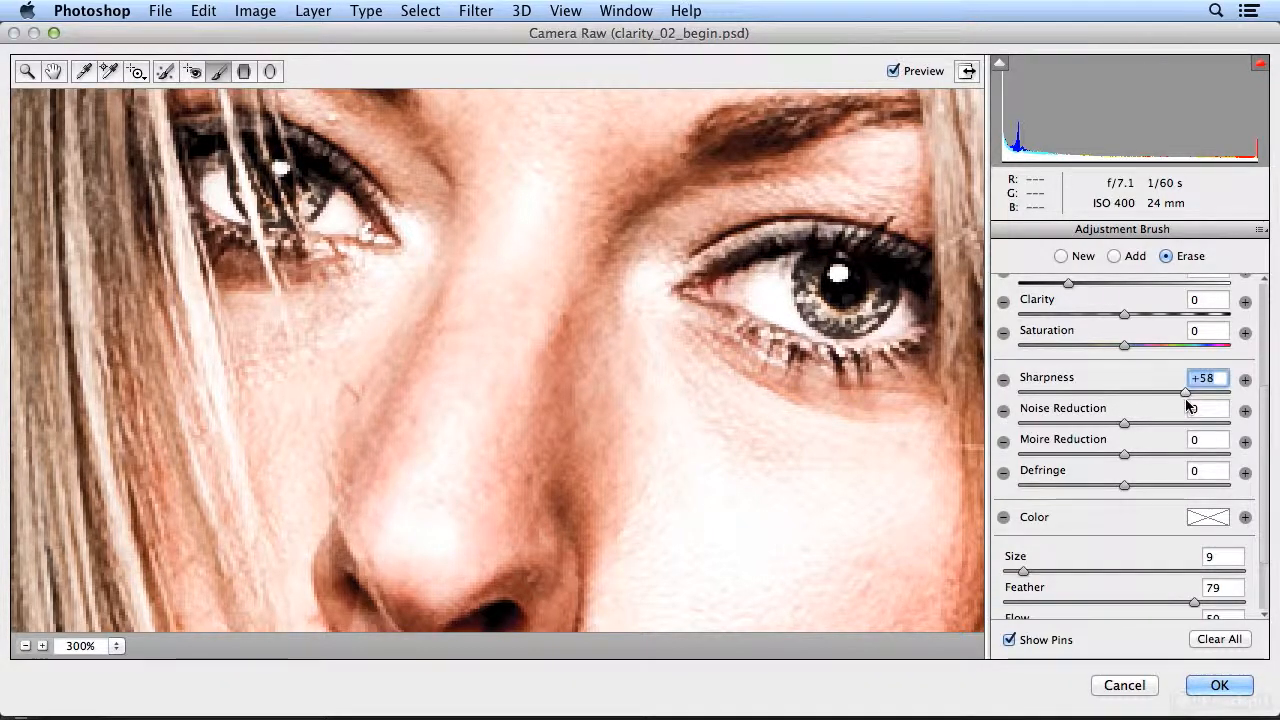
# Step: Toggle the preview to compare the eyes with and without the Camera Raw adjustments
pyautogui.click(894, 71)
pyautogui.click(894, 71)
pyautogui.click(894, 71)
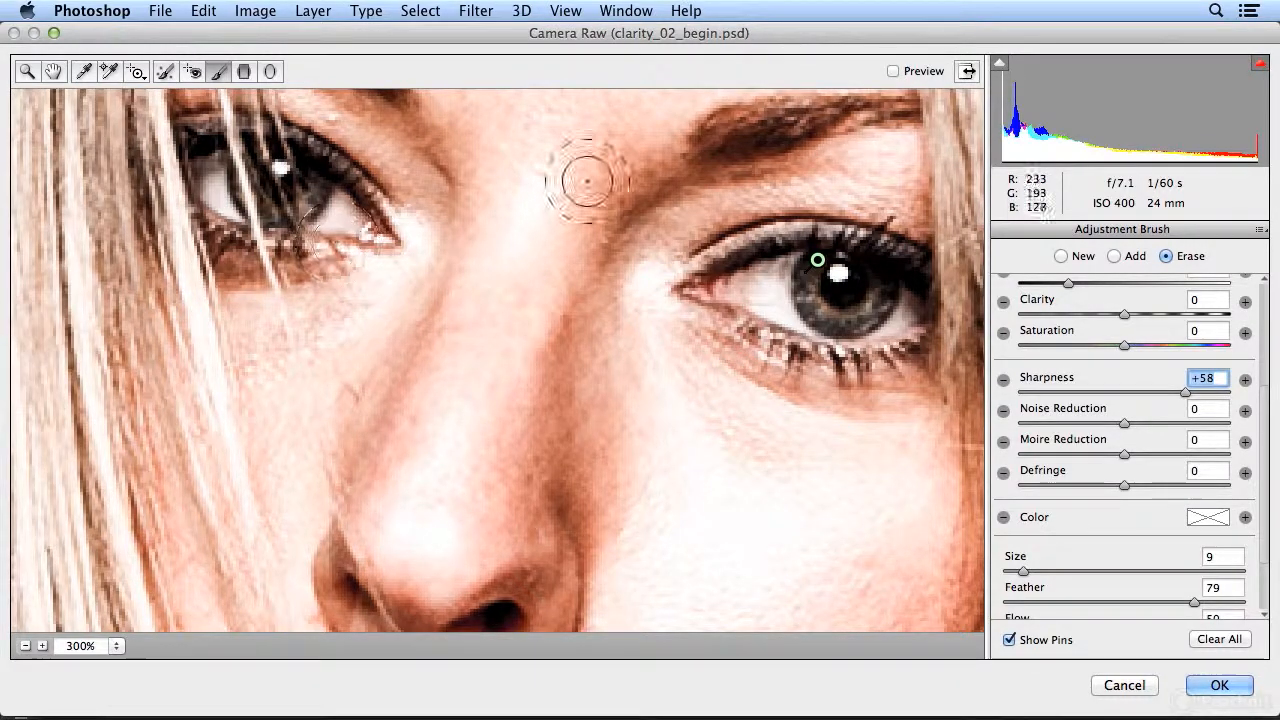
# Step: Compare both eyes with and without the brush adjustments by toggling the preview
pyautogui.click(892, 71)
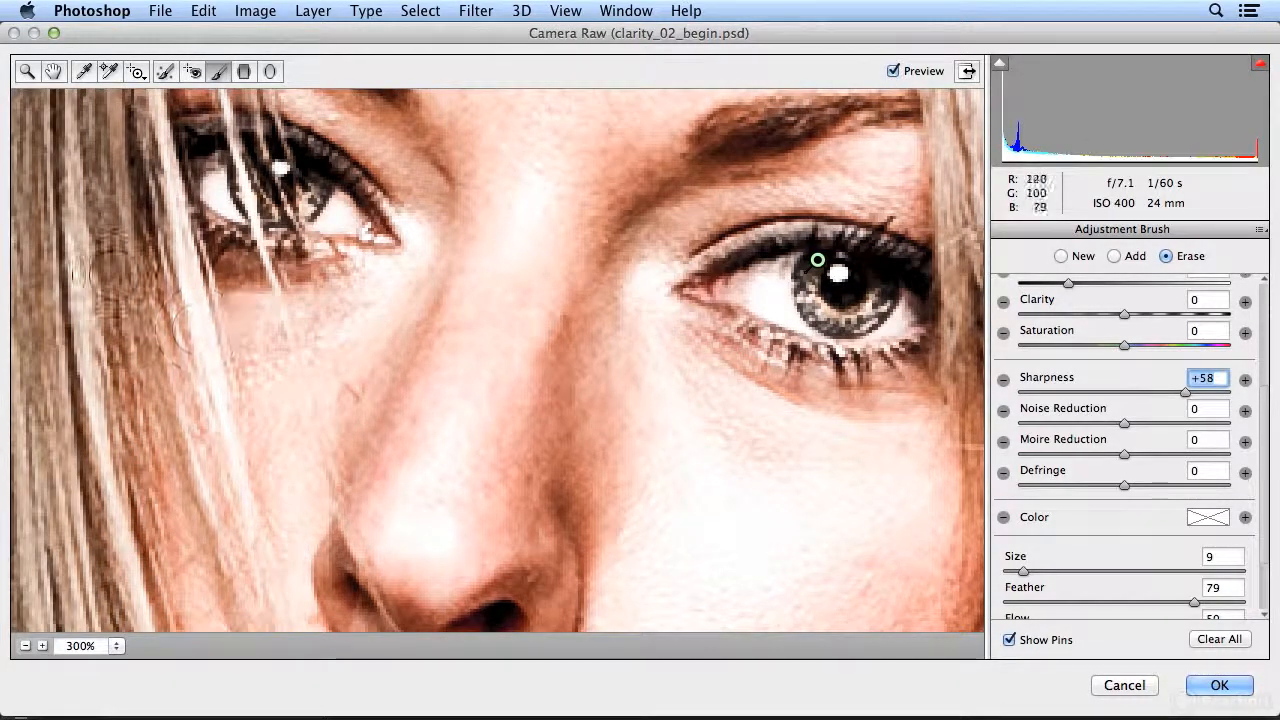
pyautogui.moveTo(823, 206); pyautogui.dragTo(668, 229)
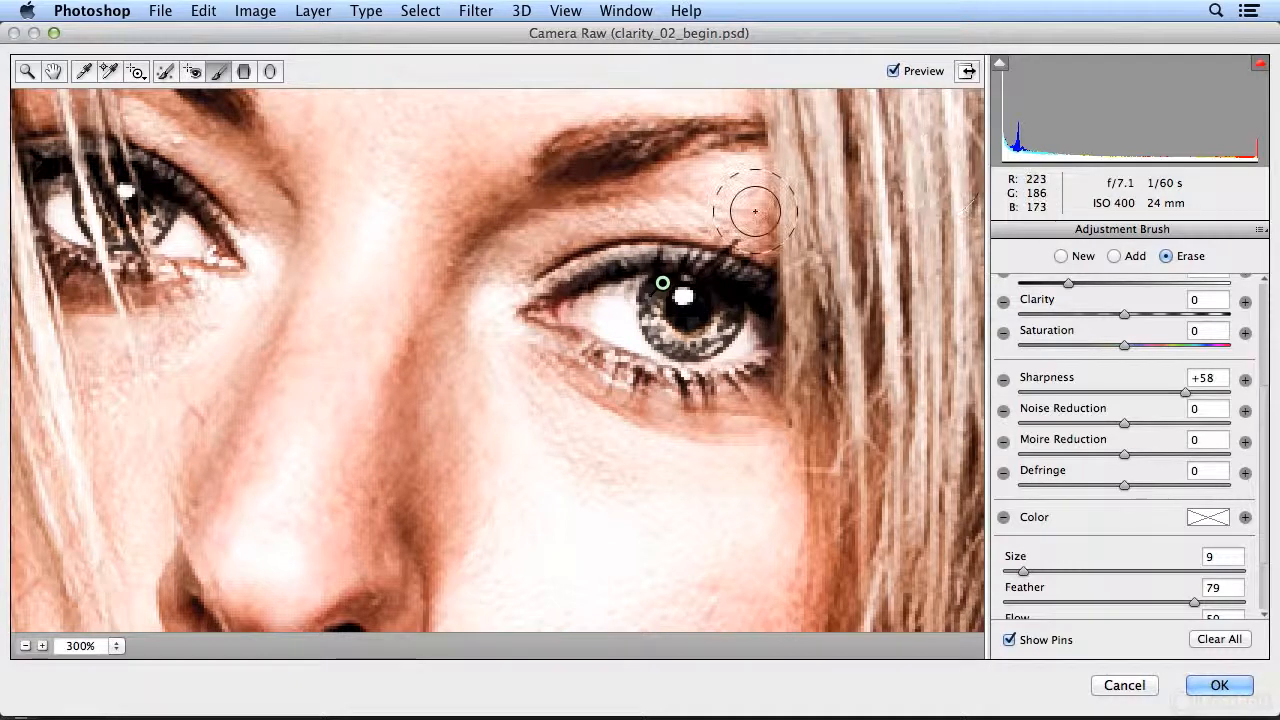
pyautogui.click(895, 71)
pyautogui.click(895, 71)
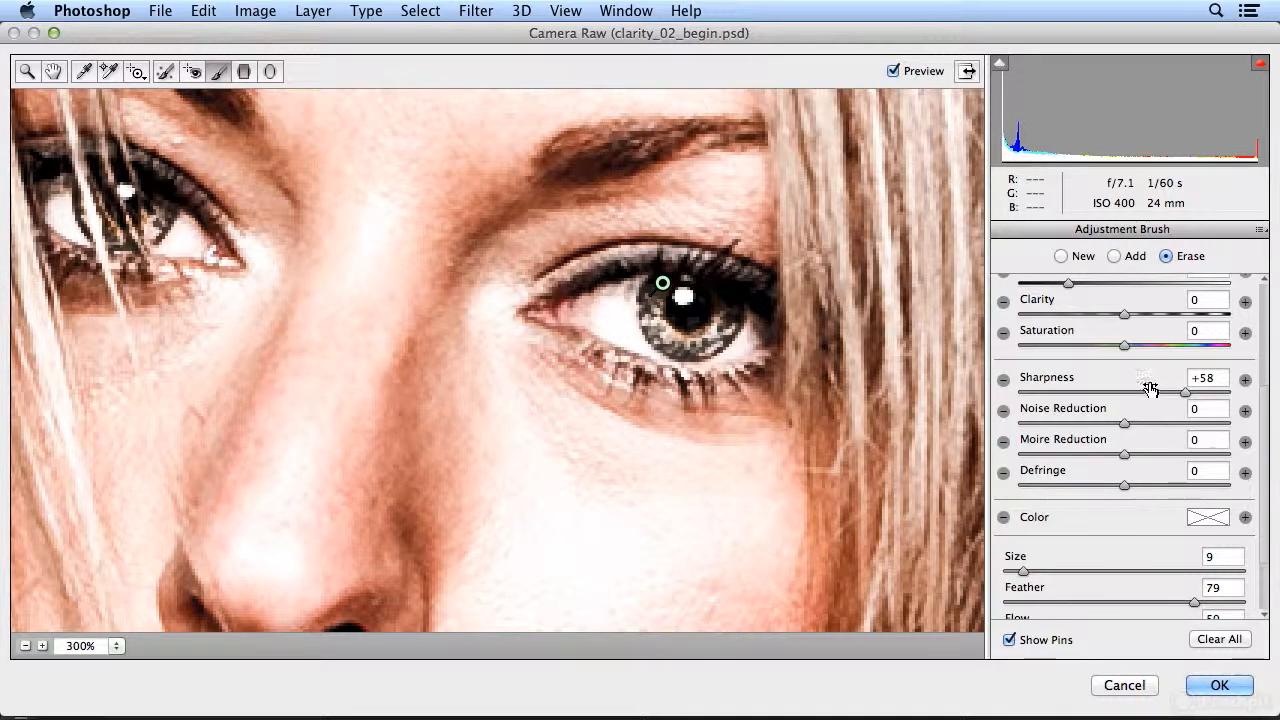
# Step: Give the eye brush adjustment a blue color tint
pyautogui.click(1208, 520)
pyautogui.moveTo(641, 246)
pyautogui.mouseDown()
pyautogui.moveTo(652, 242)
pyautogui.moveTo(619, 251)
pyautogui.moveTo(634, 241)
pyautogui.moveTo(623, 240)
pyautogui.mouseUp()
pyautogui.click(823, 228)
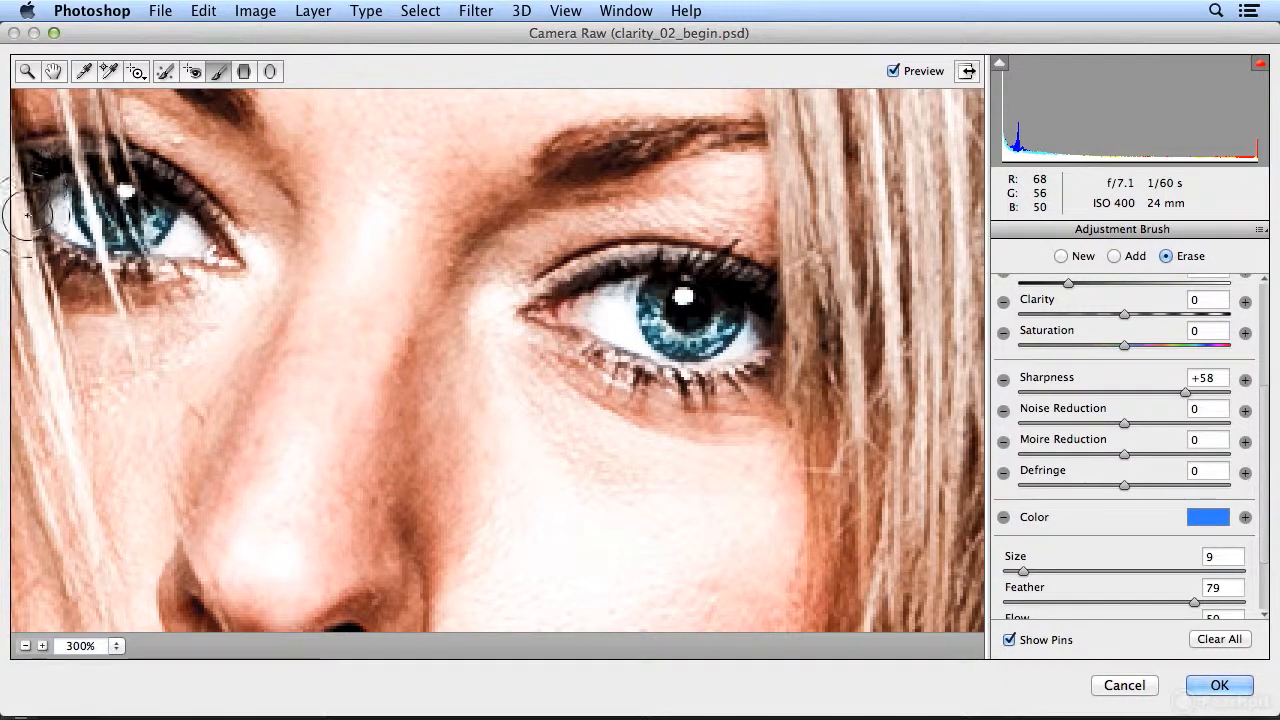
# Step: Erase the blue adjustment around the partly hidden eye and from the hair strands crossing its iris, reducing the brush size to 1
pyautogui.moveTo(57, 264); pyautogui.dragTo(90, 284)
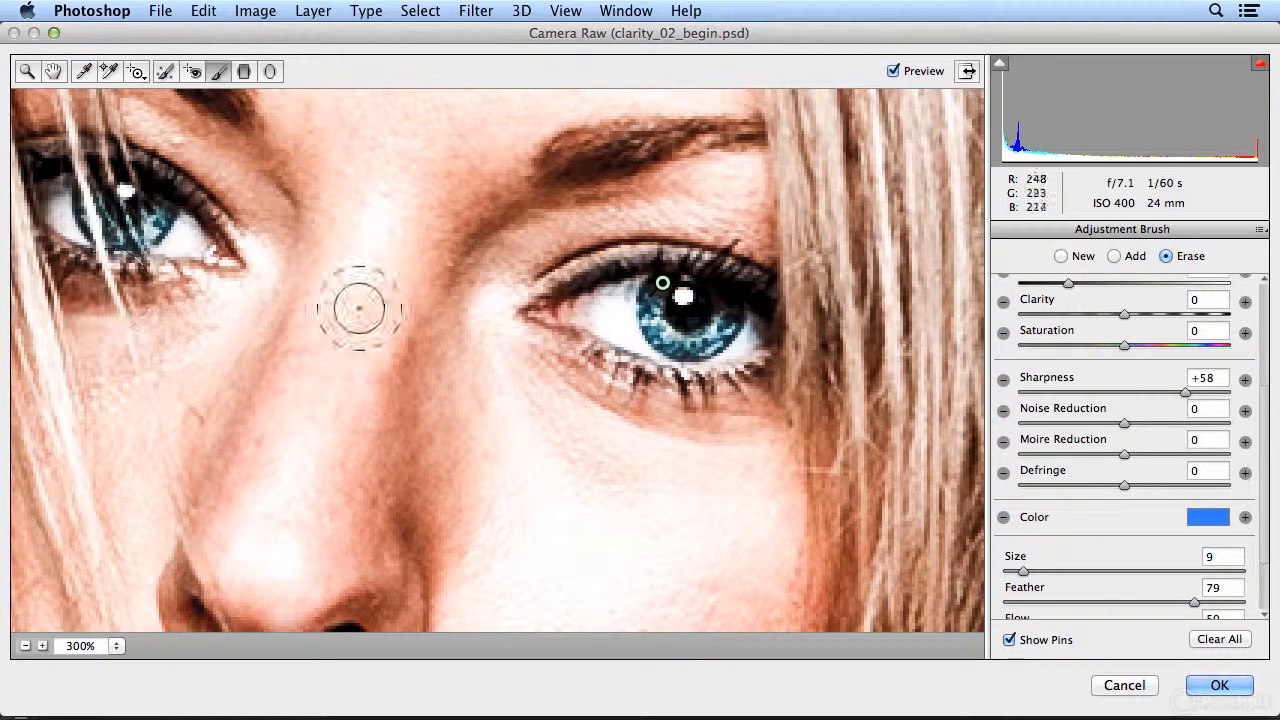
pyautogui.press('[')
pyautogui.press('[')
pyautogui.press('[')
pyautogui.press('[')
pyautogui.press('[')
pyautogui.press('[')
pyautogui.press('[')
pyautogui.press('[')
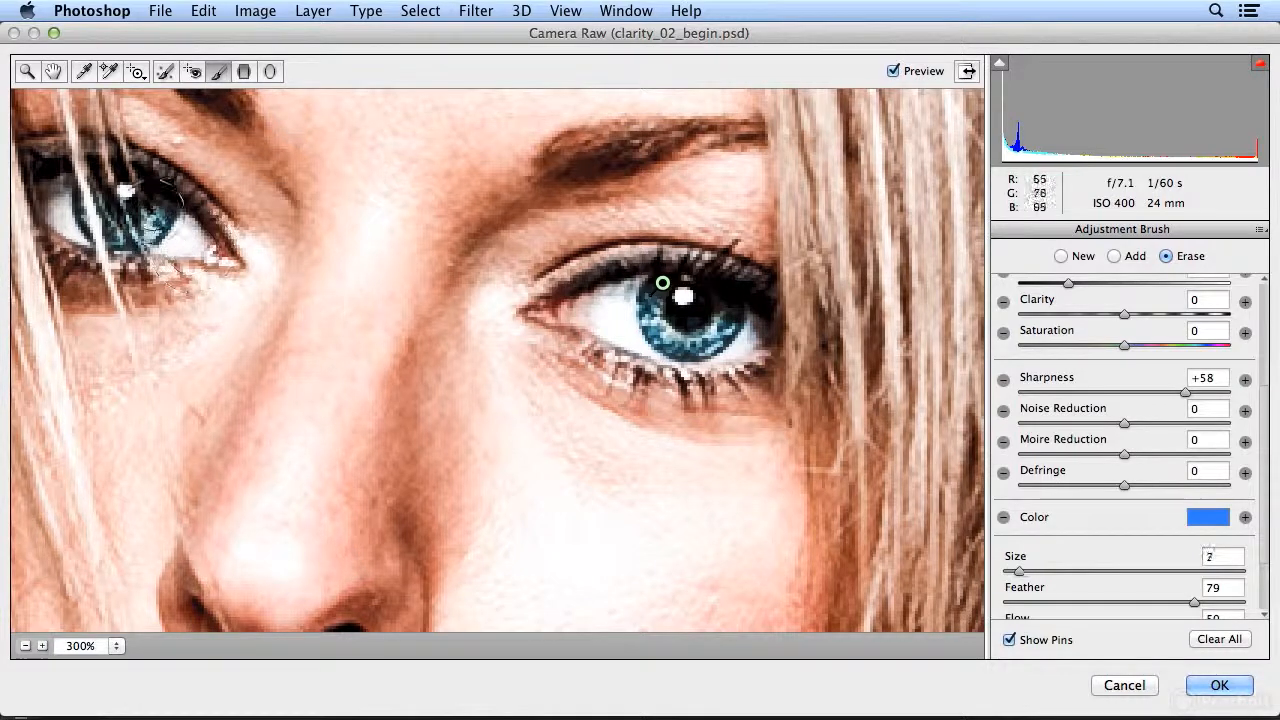
pyautogui.moveTo(119, 203); pyautogui.dragTo(140, 242)
pyautogui.moveTo(118, 198)
pyautogui.mouseDown()
pyautogui.moveTo(123, 208)
pyautogui.moveTo(95, 198)
pyautogui.moveTo(116, 227)
pyautogui.mouseUp()
# Step: Compare the dark ethereal and dark strong presets on the full image, ending with dark strong applied
pyautogui.press('super+0')
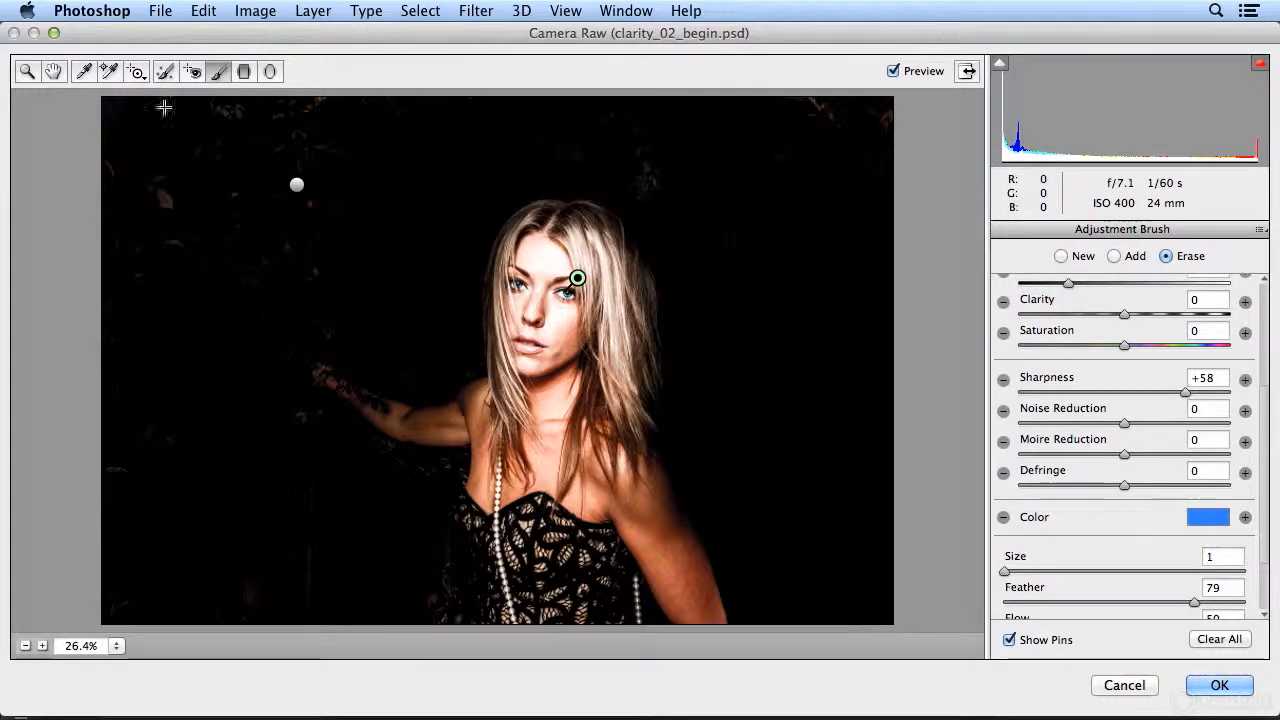
pyautogui.click(53, 71)
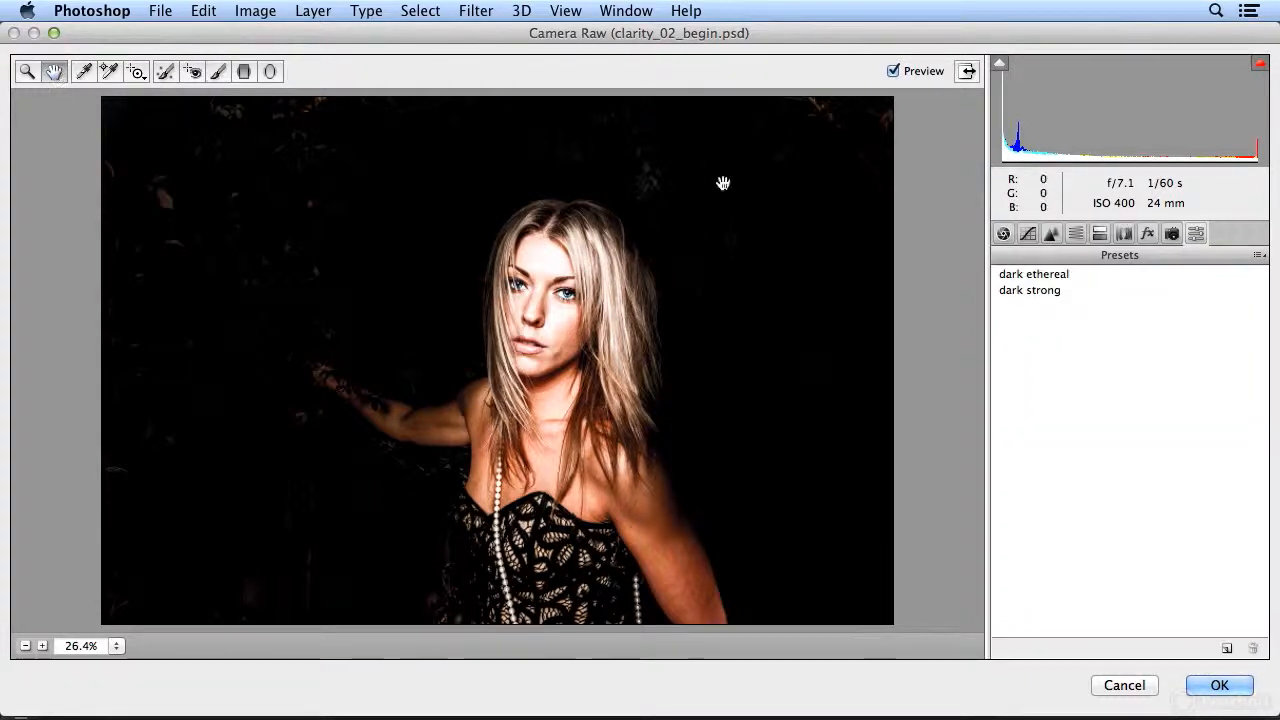
pyautogui.click(1094, 274)
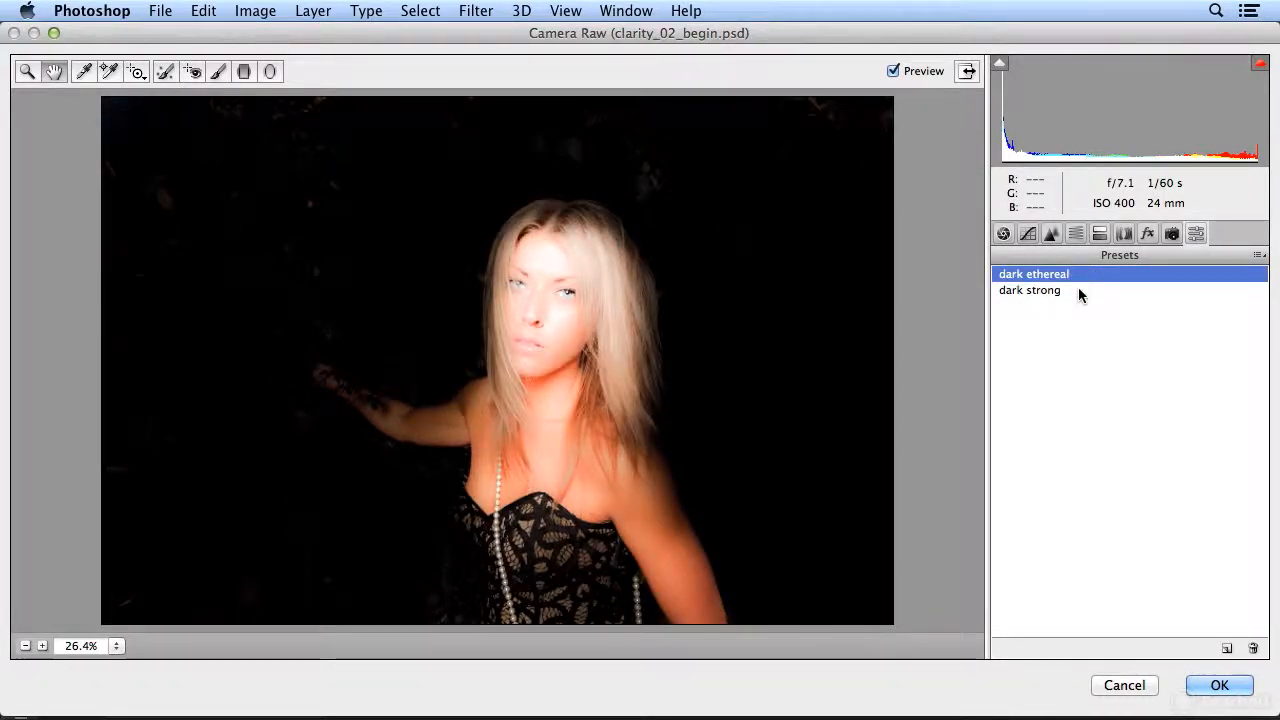
pyautogui.click(1078, 290)
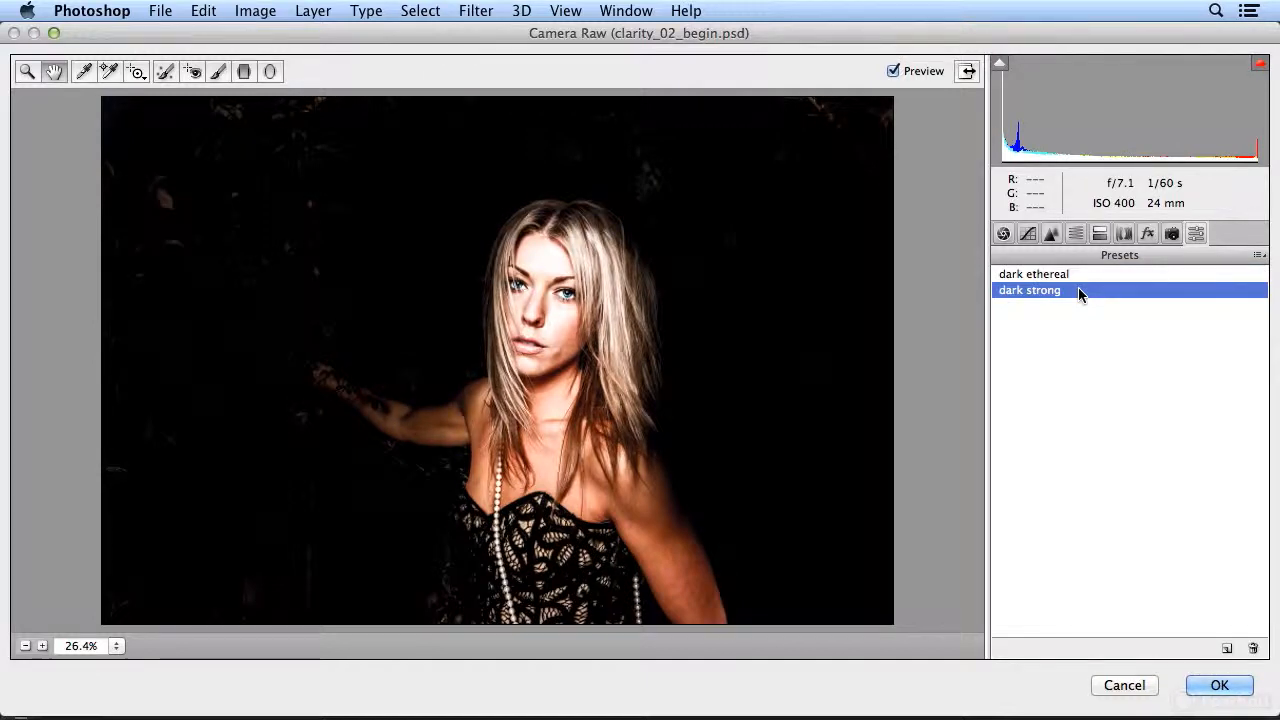
# Step: Review which settings a new preset includes with the Basic and All Settings subsets, without saving a preset
pyautogui.click(1225, 650)
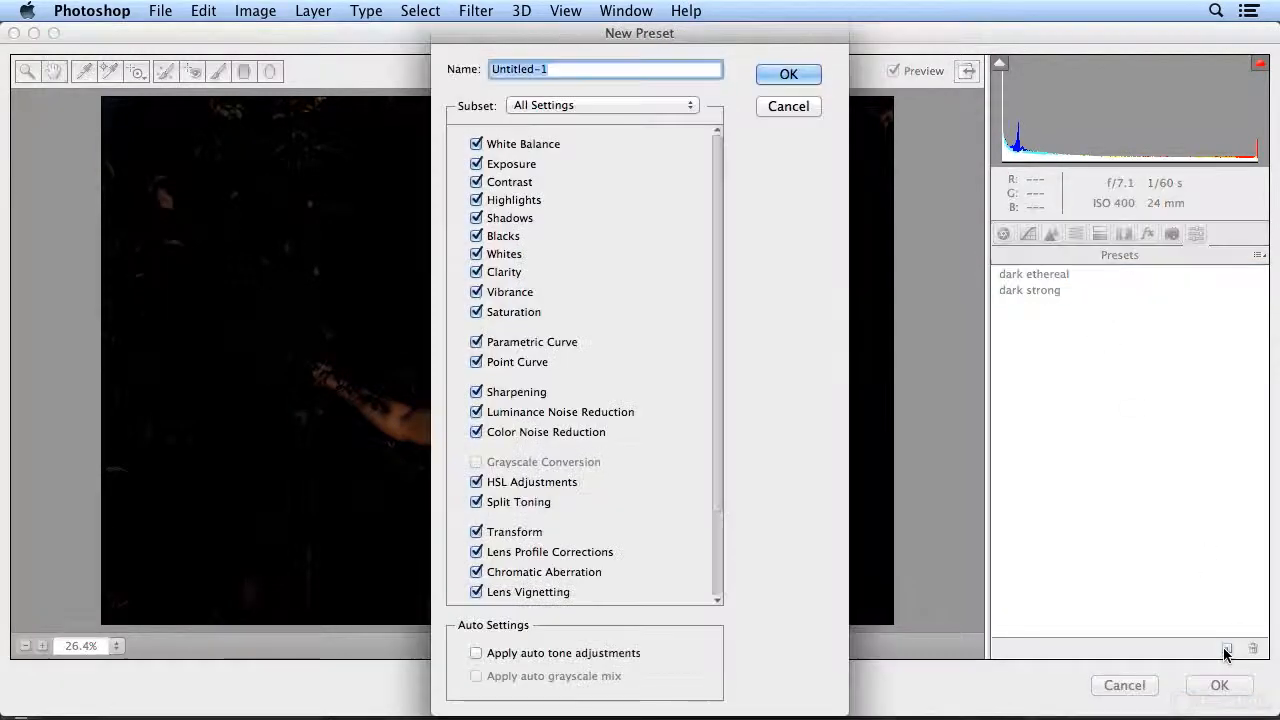
pyautogui.click(519, 106)
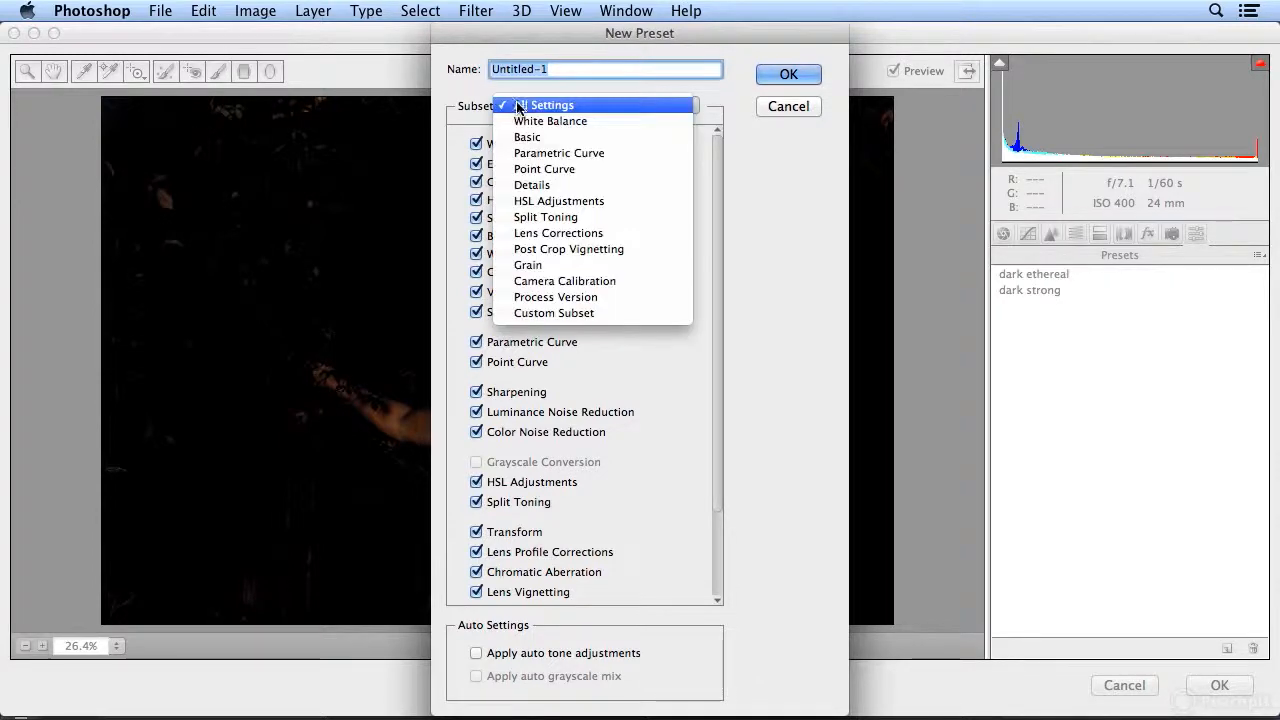
pyautogui.click(520, 137)
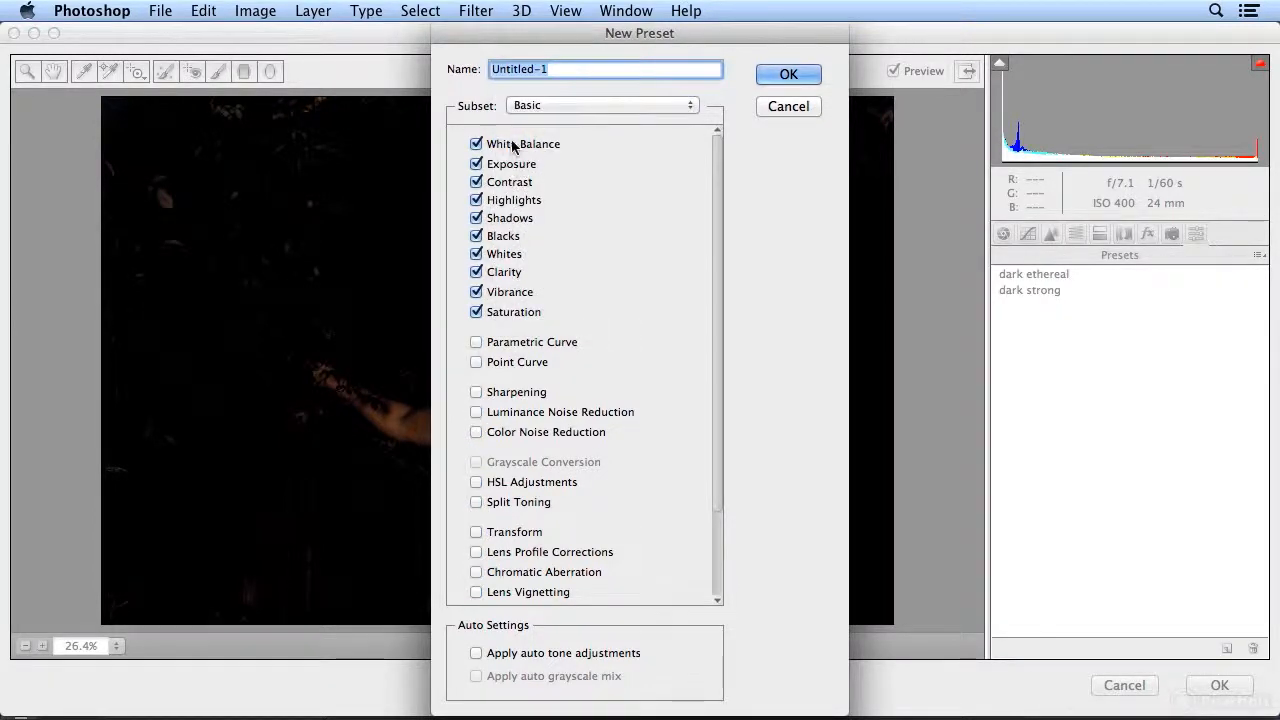
pyautogui.click(588, 105)
pyautogui.click(586, 74)
pyautogui.scroll(-4, 709, 167)
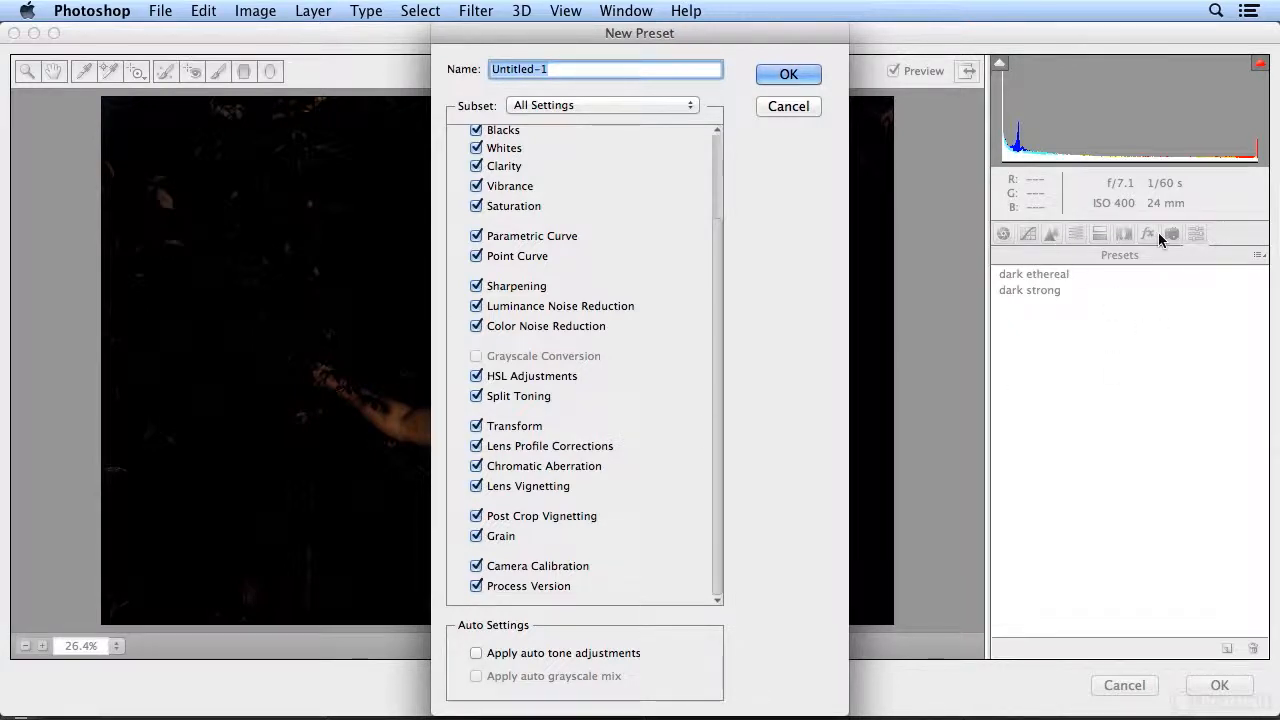
pyautogui.click(810, 106)
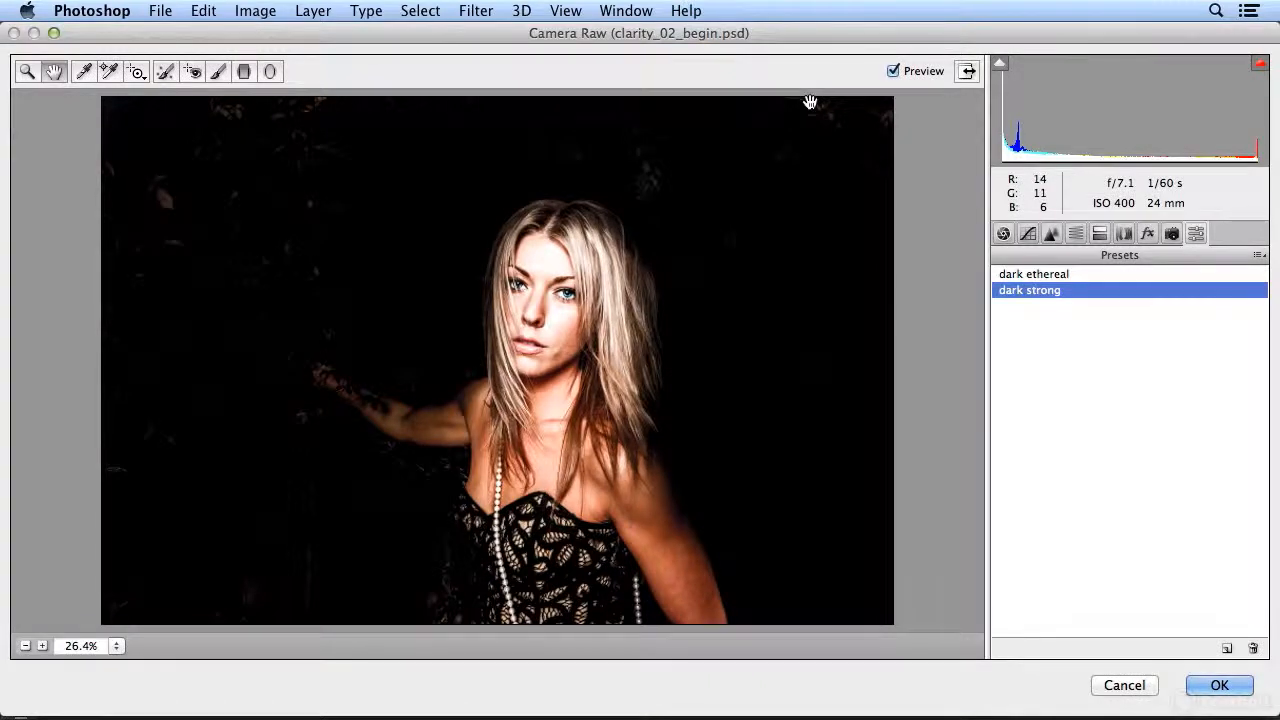
# Step: Commit the Camera Raw Filter, reopen it and apply the dark ethereal preset to the woman layer
pyautogui.click(1216, 684)
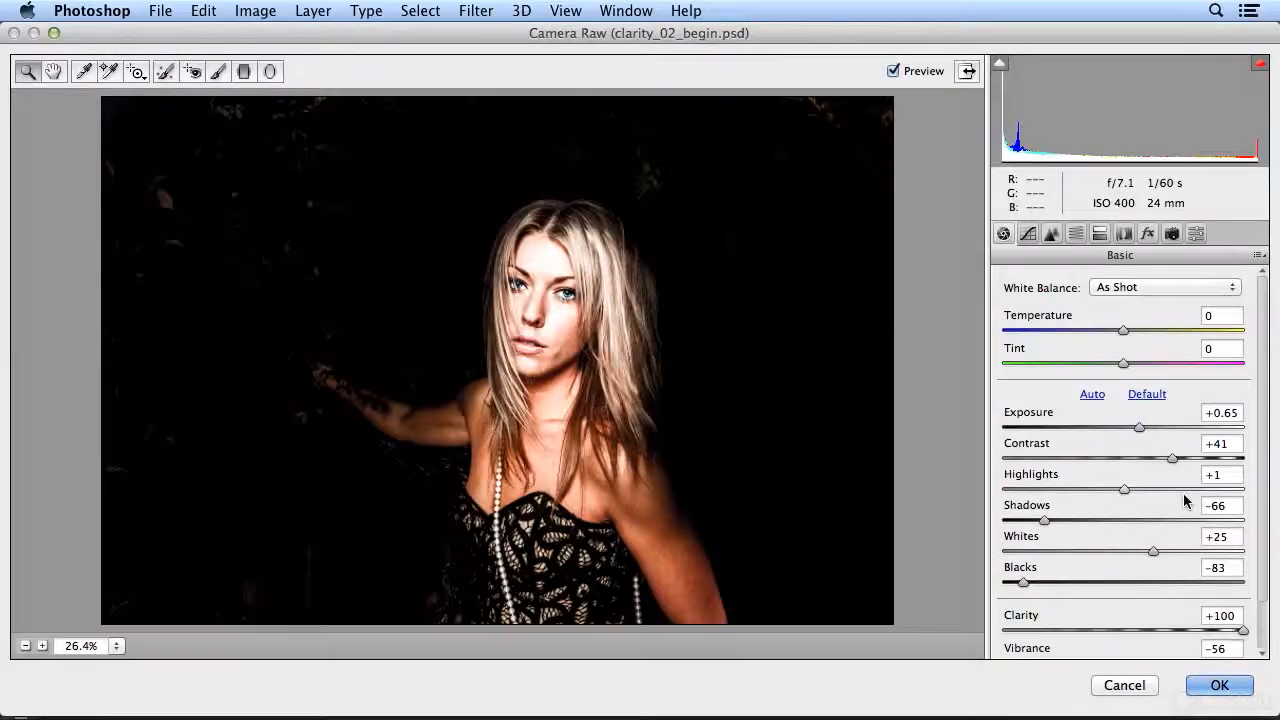
pyautogui.click(1196, 234)
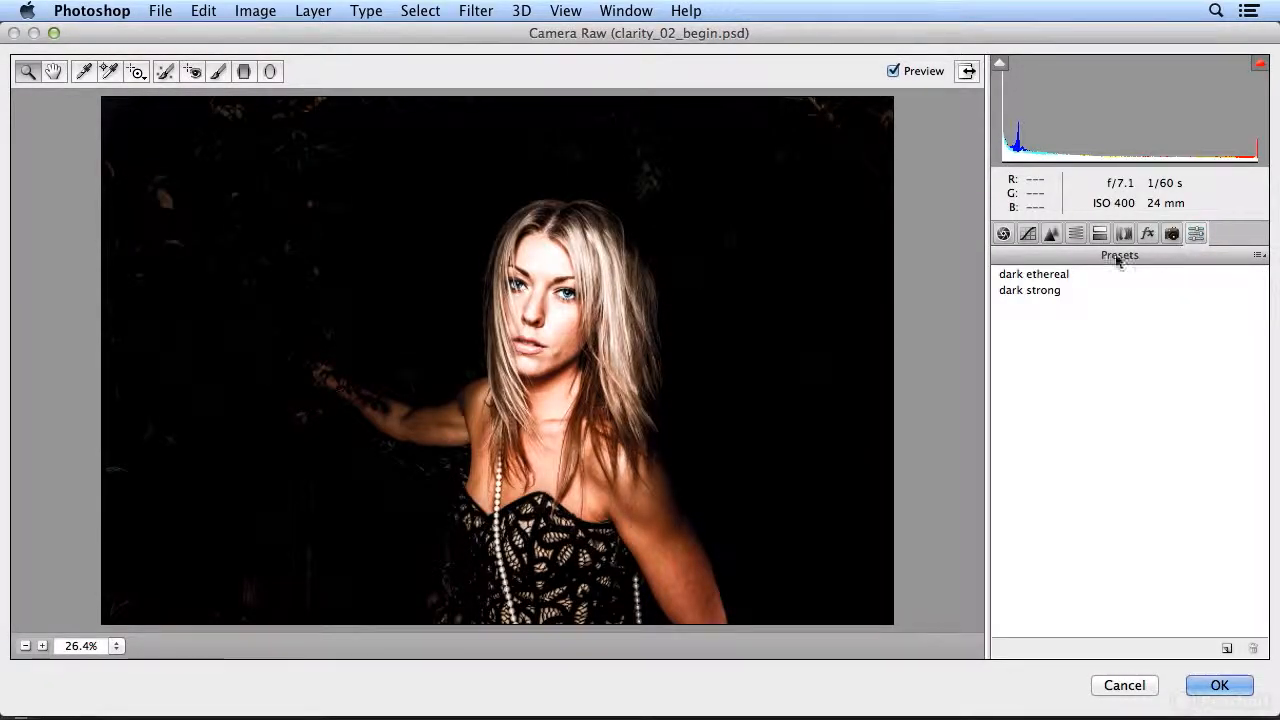
pyautogui.click(1066, 274)
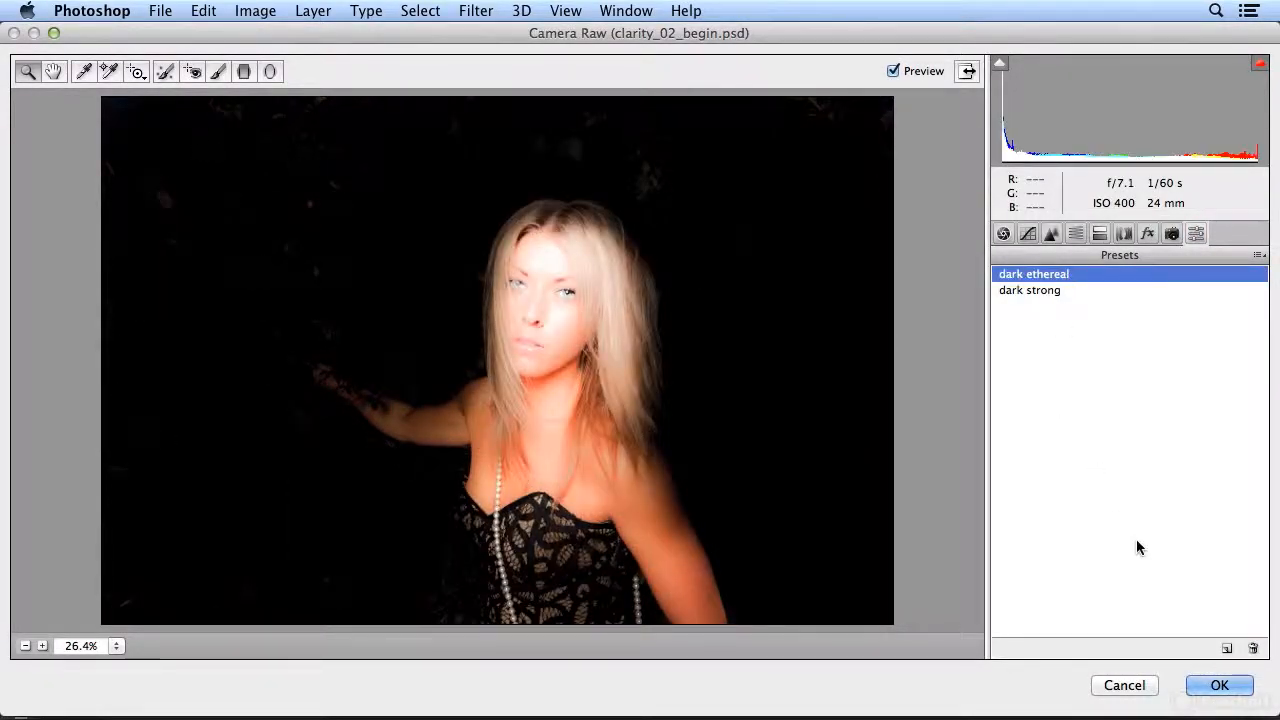
pyautogui.click(1212, 688)
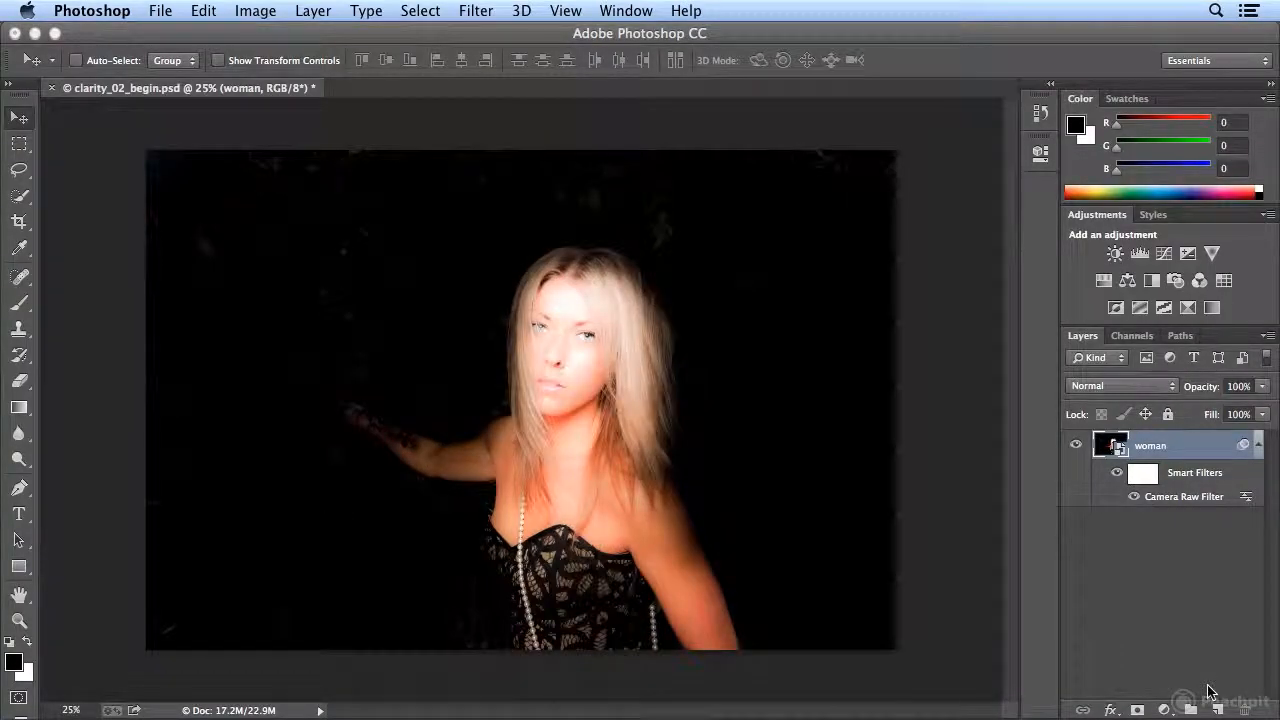
# Step: Reopen the woman layer's Camera Raw smart filter and switch it to the dark strong preset
pyautogui.doubleClick(1183, 497)
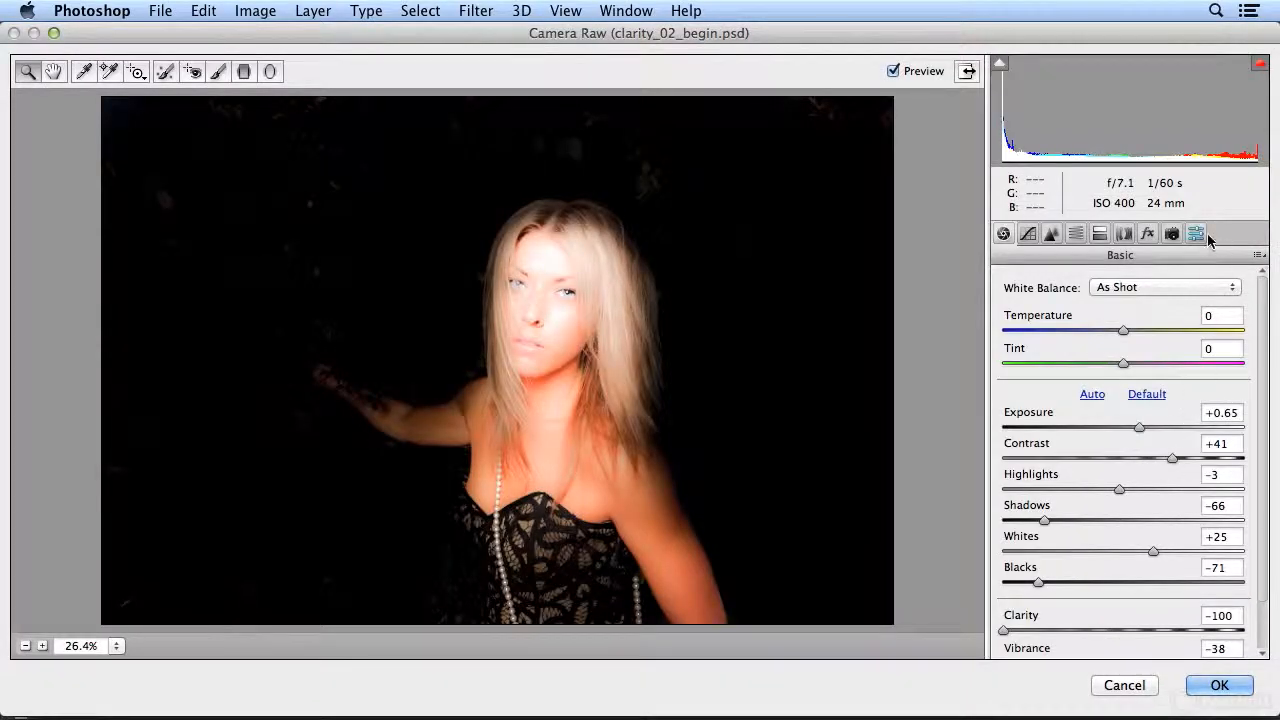
pyautogui.click(1203, 233)
pyautogui.click(1095, 289)
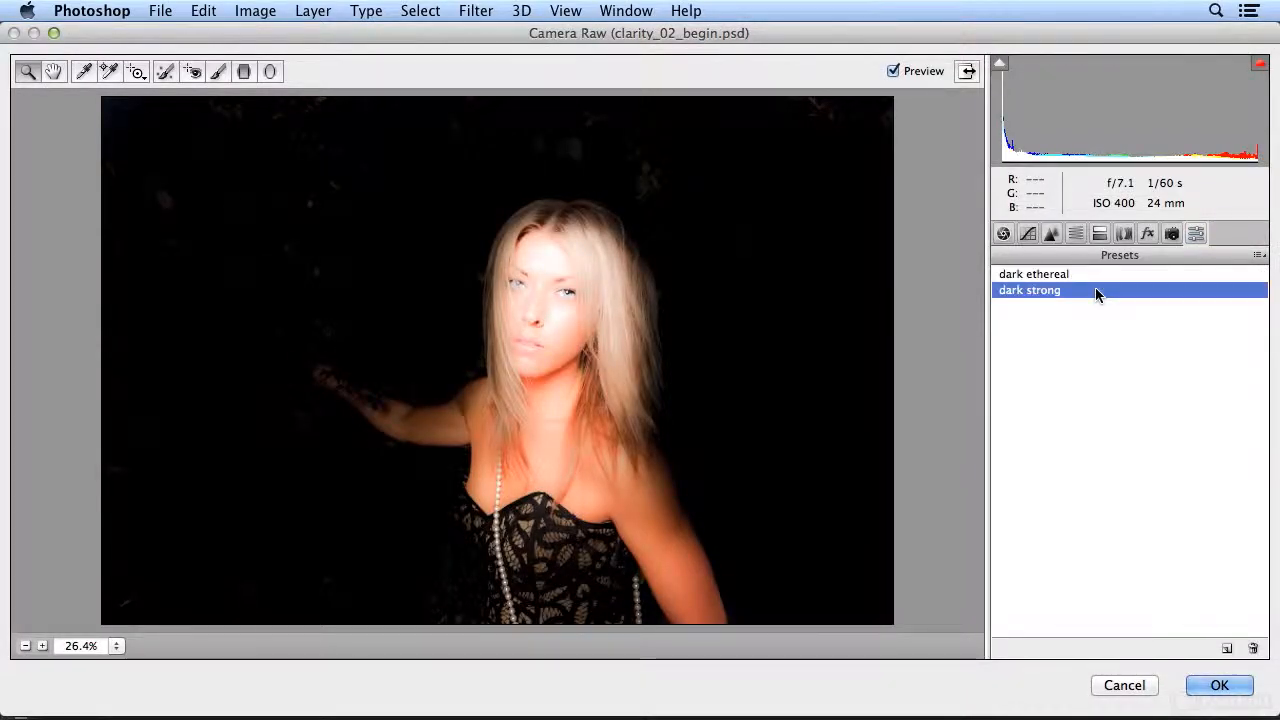
pyautogui.click(1216, 686)
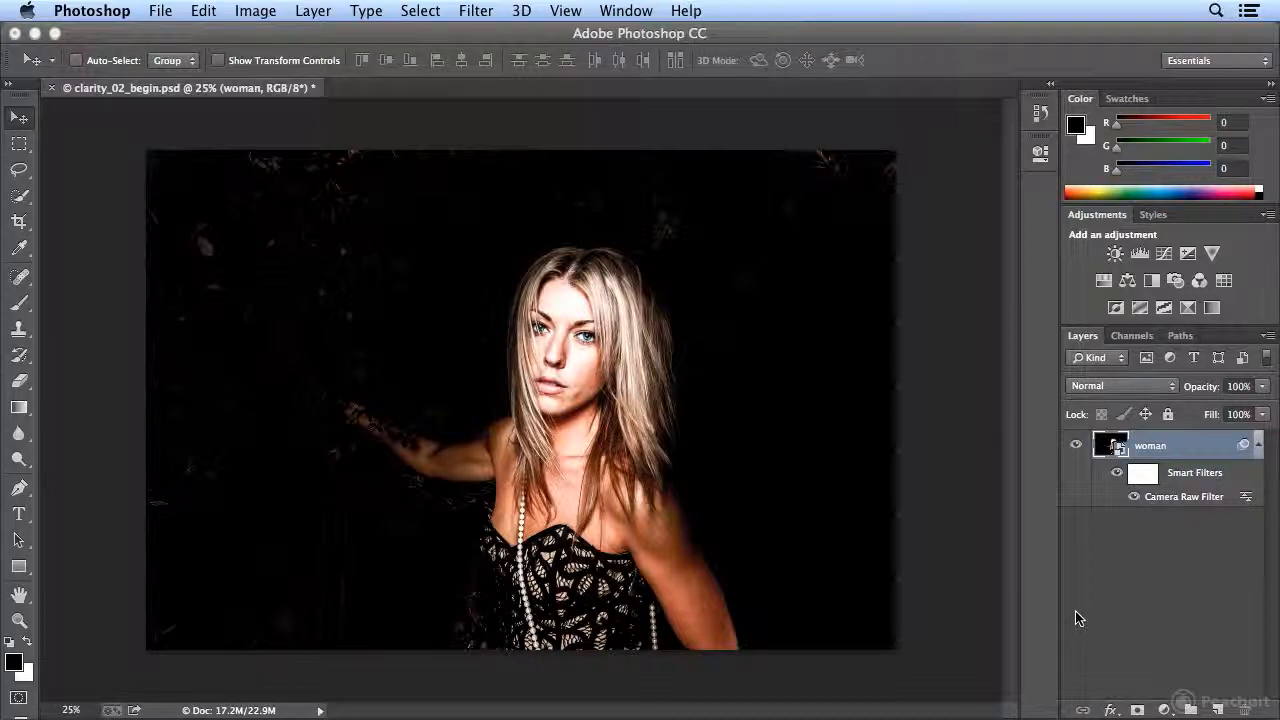
pyautogui.click(487, 25)
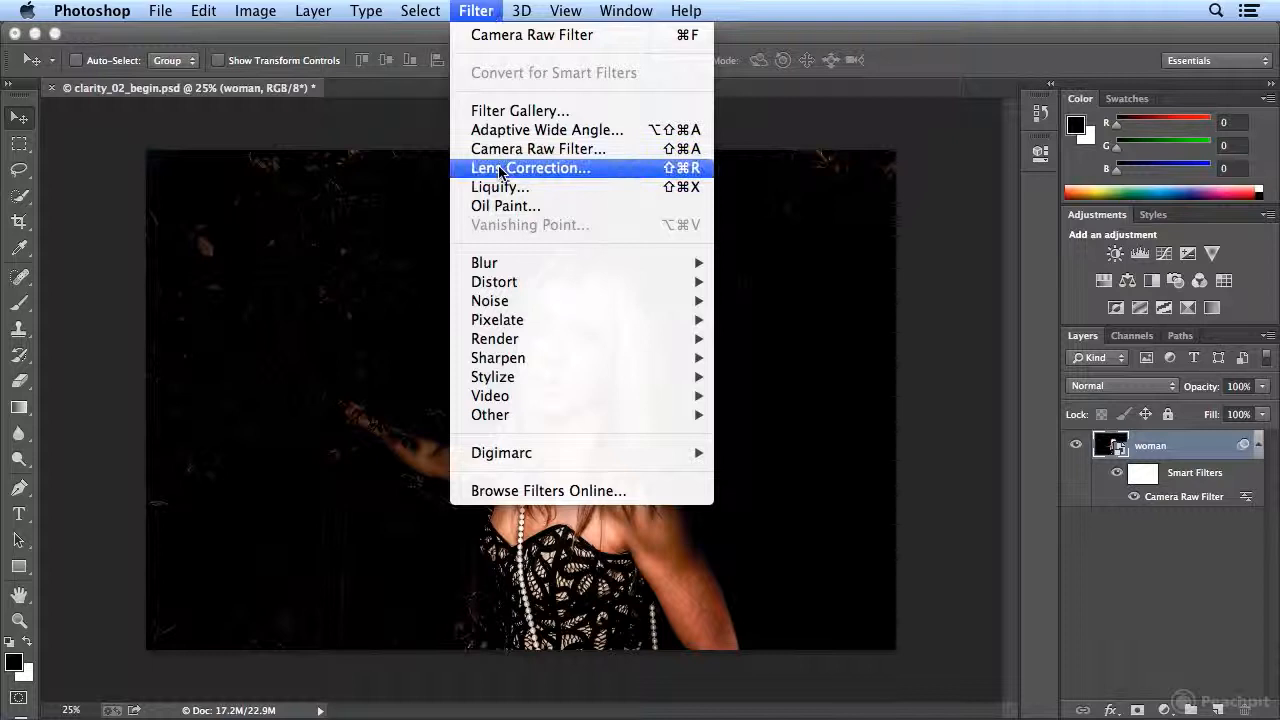
pyautogui.click(491, 10)
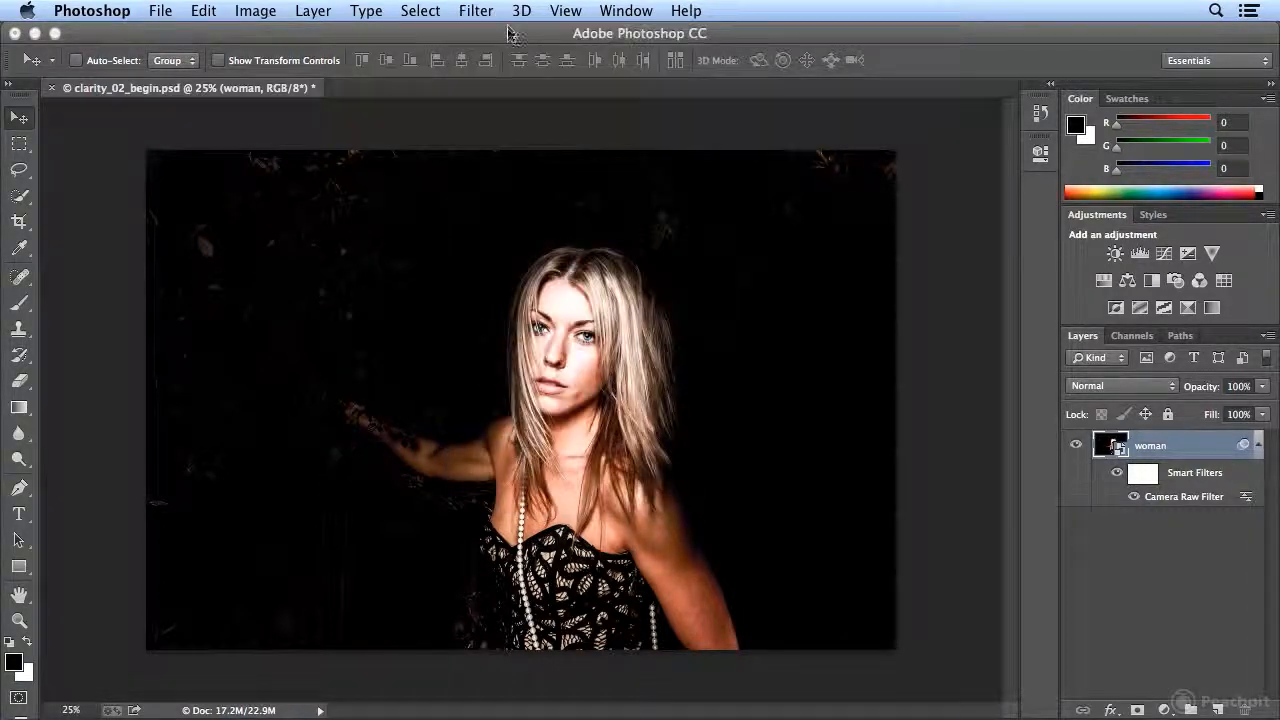